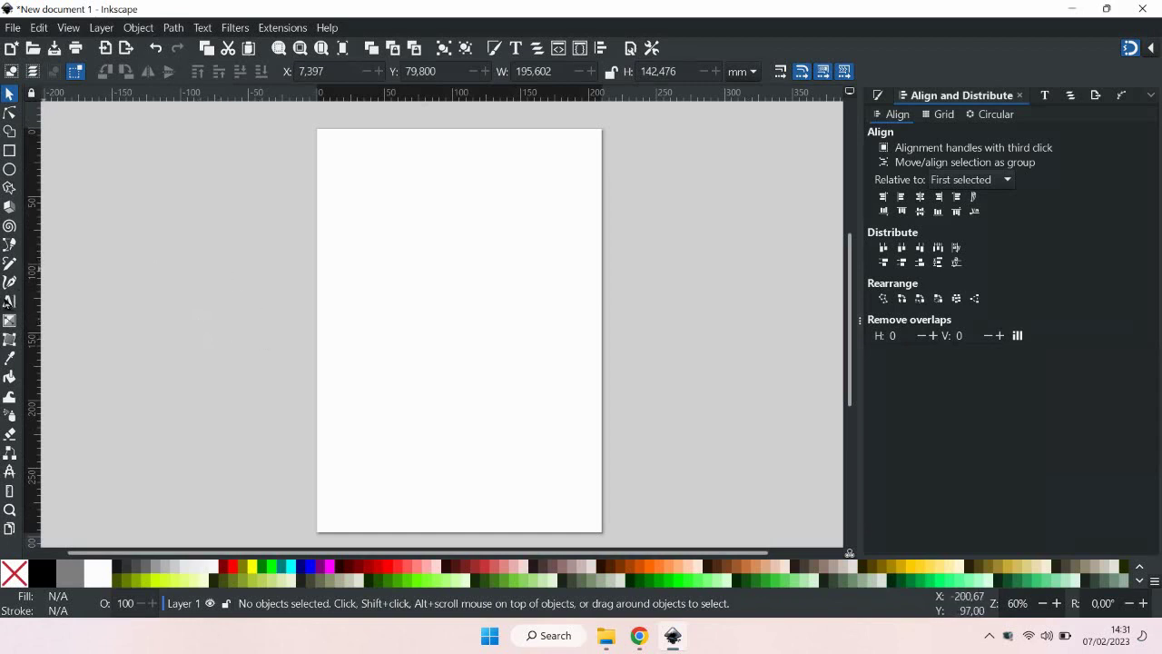
# - Add a letter Z near the page centre, enlarge it and shift it slightly right
pyautogui.click(9, 302)
pyautogui.click(404, 305)
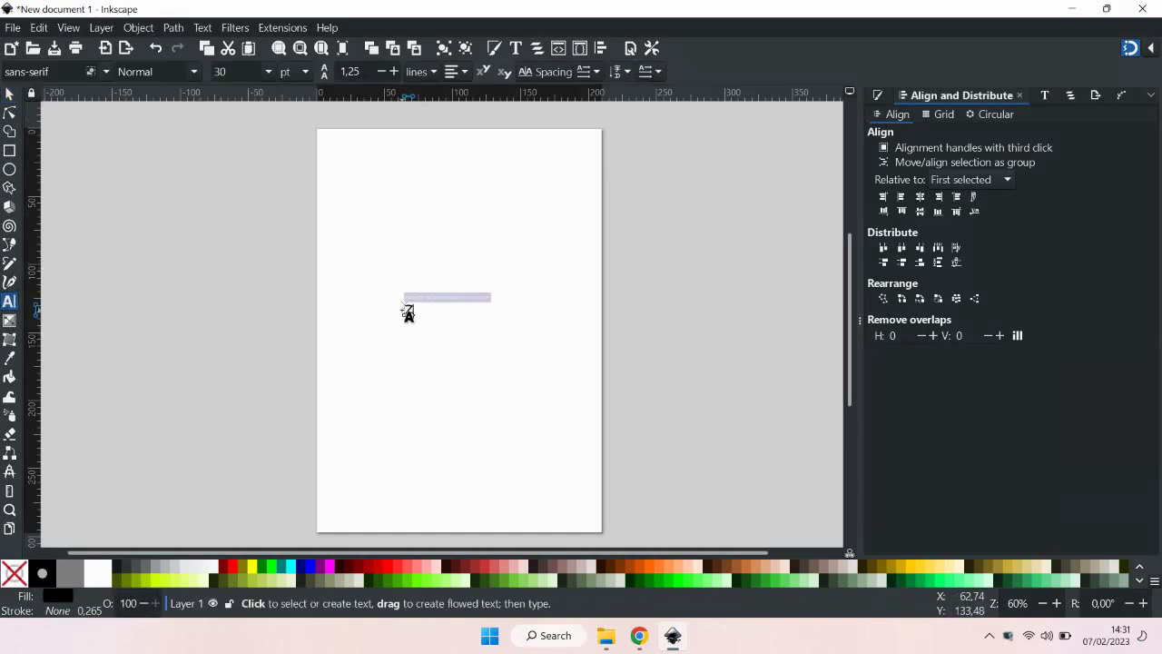
pyautogui.press('F1')
pyautogui.moveTo(416, 320); pyautogui.dragTo(485, 378)
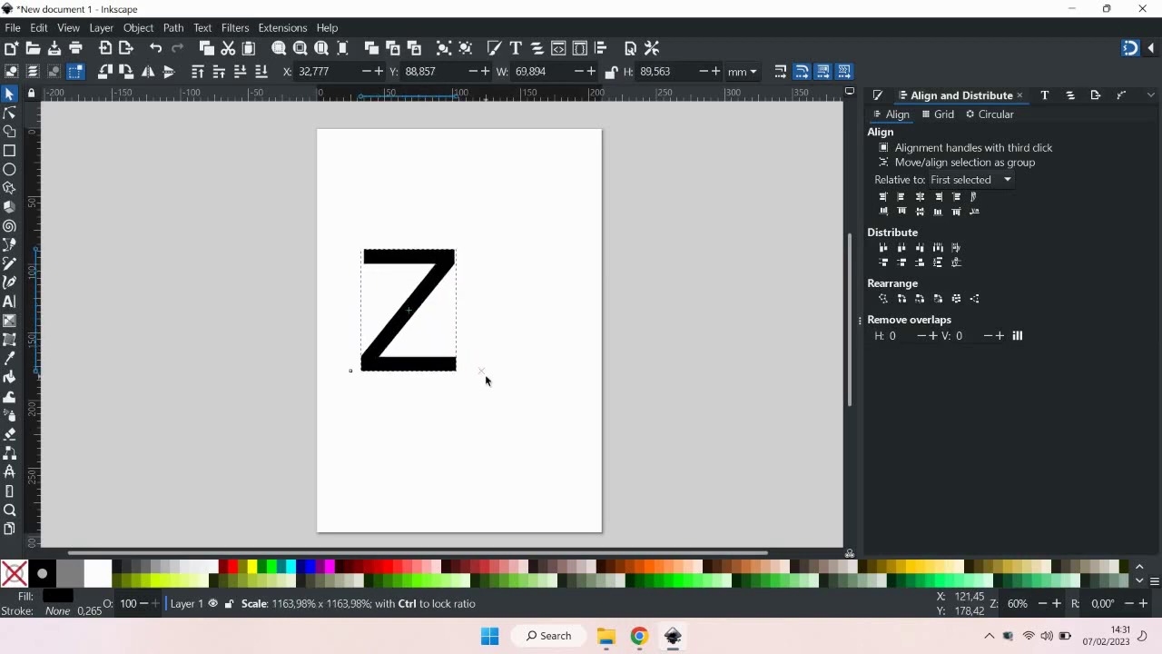
pyautogui.moveTo(452, 300); pyautogui.dragTo(497, 301)
# - Set the Z in the Ethnocentric font and duplicate it, moving the copy down-left
pyautogui.click(1045, 97)
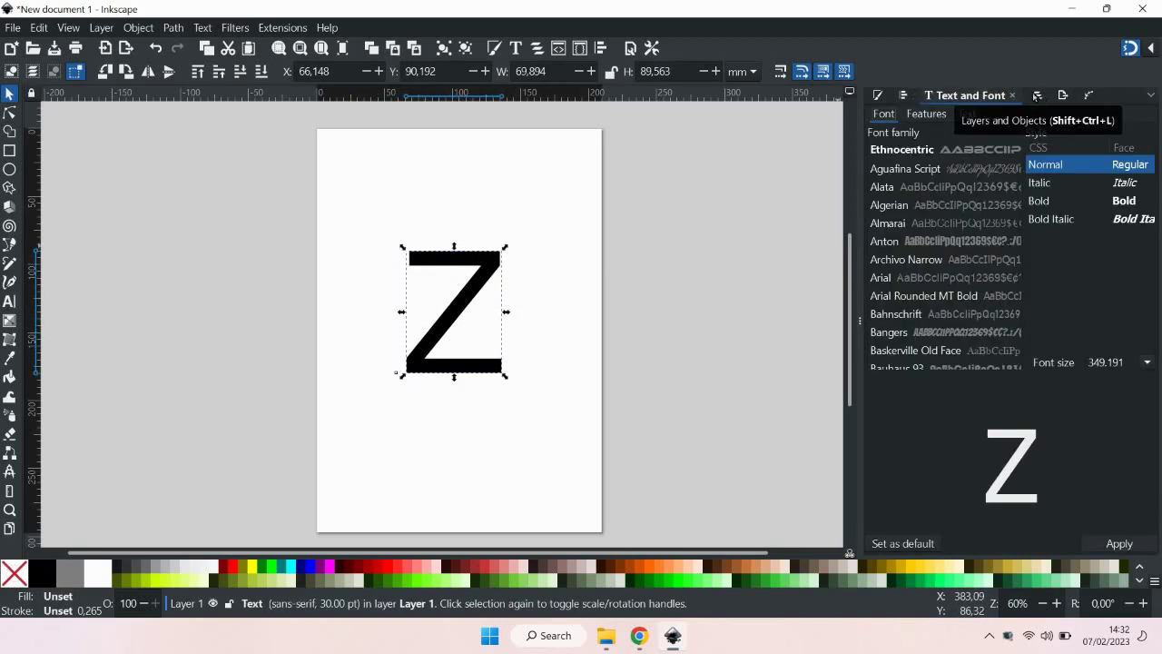
pyautogui.click(906, 151)
pyautogui.click(1114, 545)
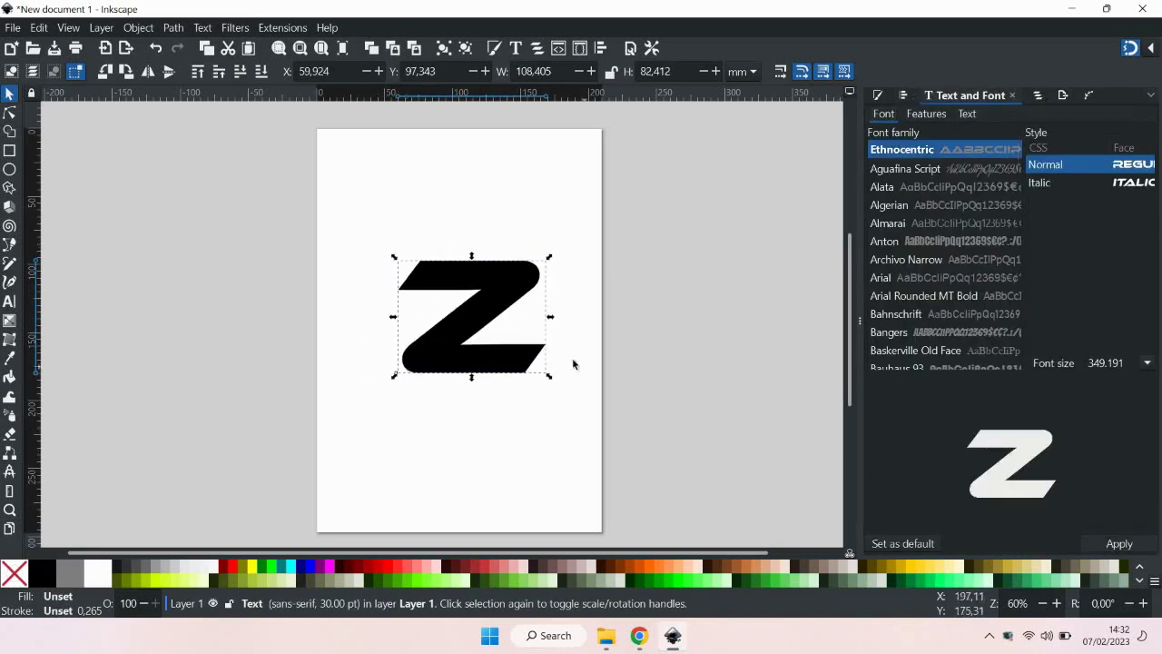
pyautogui.rightClick(476, 281)
pyautogui.click(545, 350)
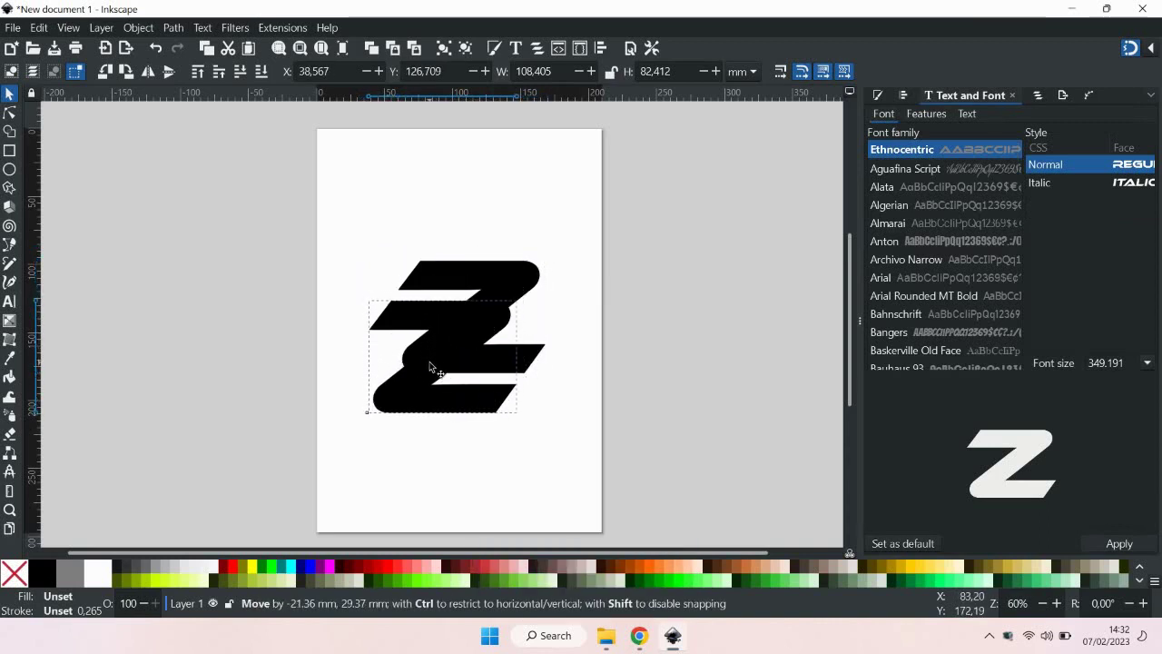
pyautogui.moveTo(448, 342); pyautogui.dragTo(404, 403)
# - Fill the duplicate red, retype it as C, and nudge it left
pyautogui.click(234, 568)
pyautogui.doubleClick(467, 404)
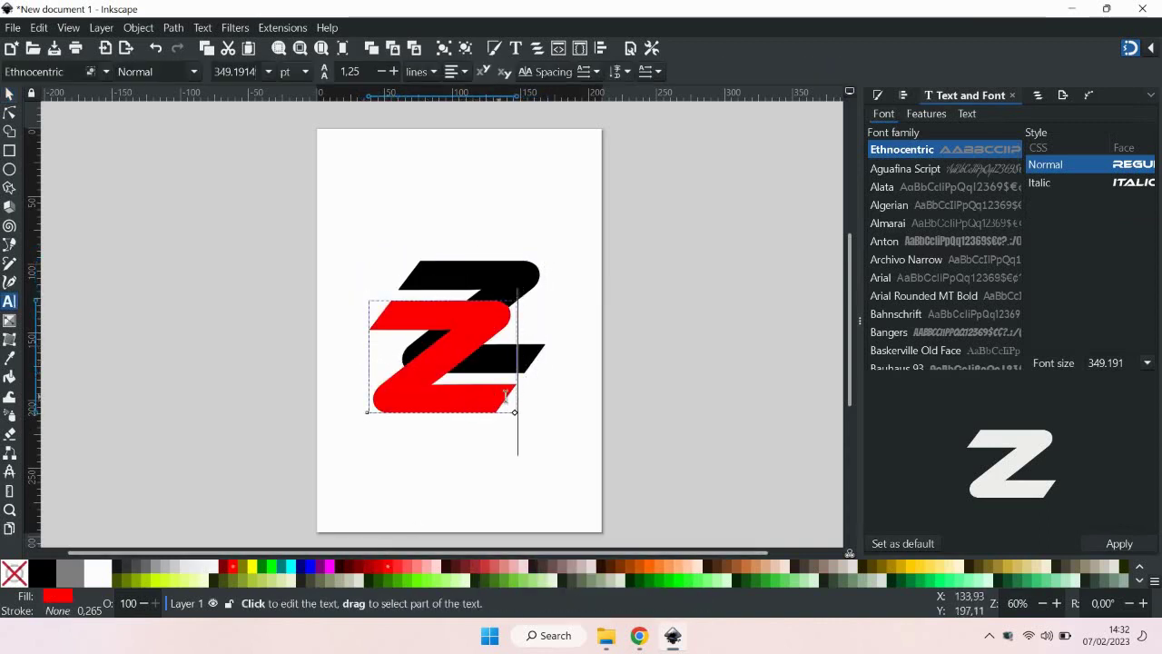
pyautogui.hotkey('ctrl', 'a')
pyautogui.write('c')
pyautogui.click(9, 94)
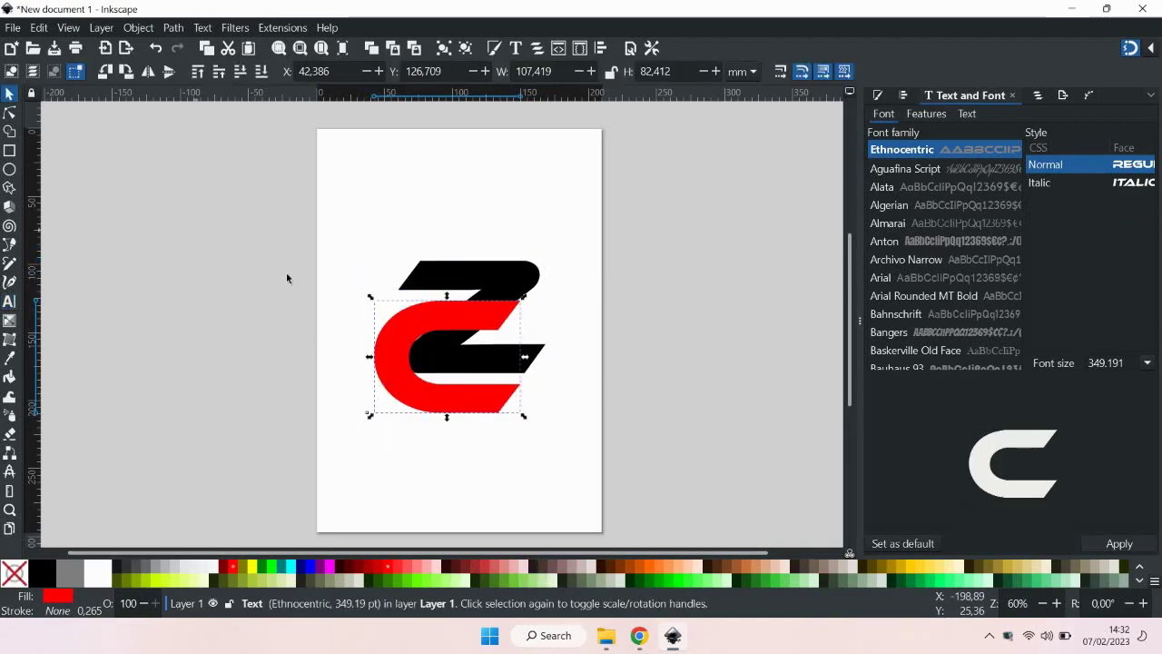
pyautogui.scroll(2, 448, 355)
pyautogui.moveTo(491, 287); pyautogui.dragTo(435, 289)
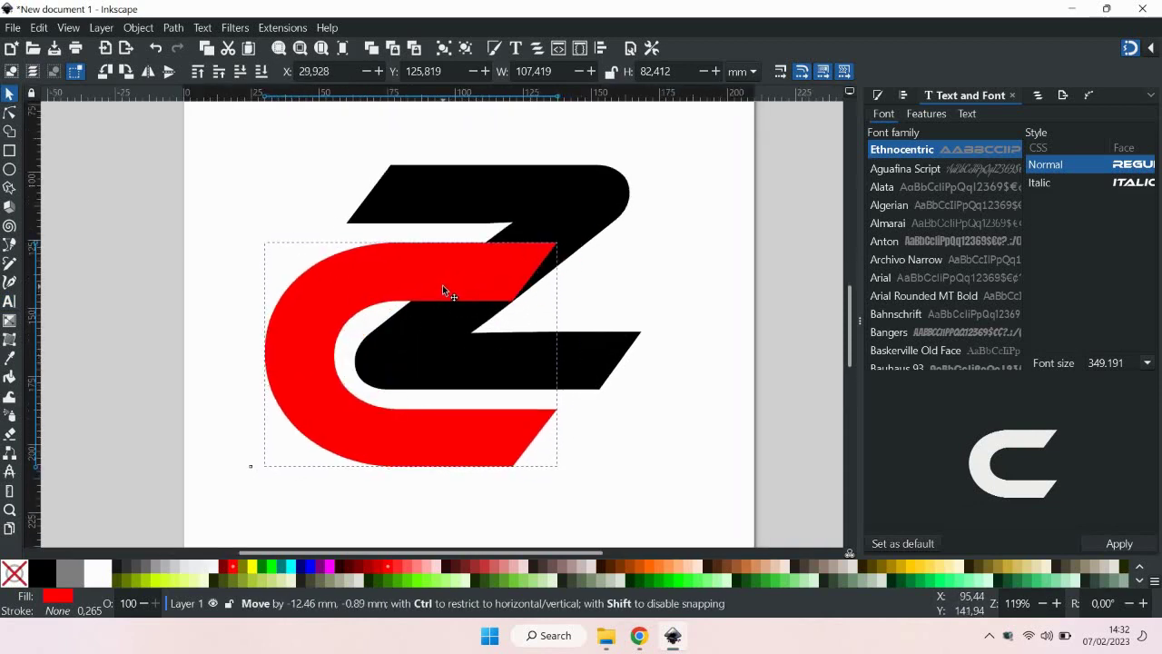
# - Select both letters and convert them to paths with Object to Path
pyautogui.keyDown('shift'); pyautogui.click(467, 194); pyautogui.keyUp('shift')
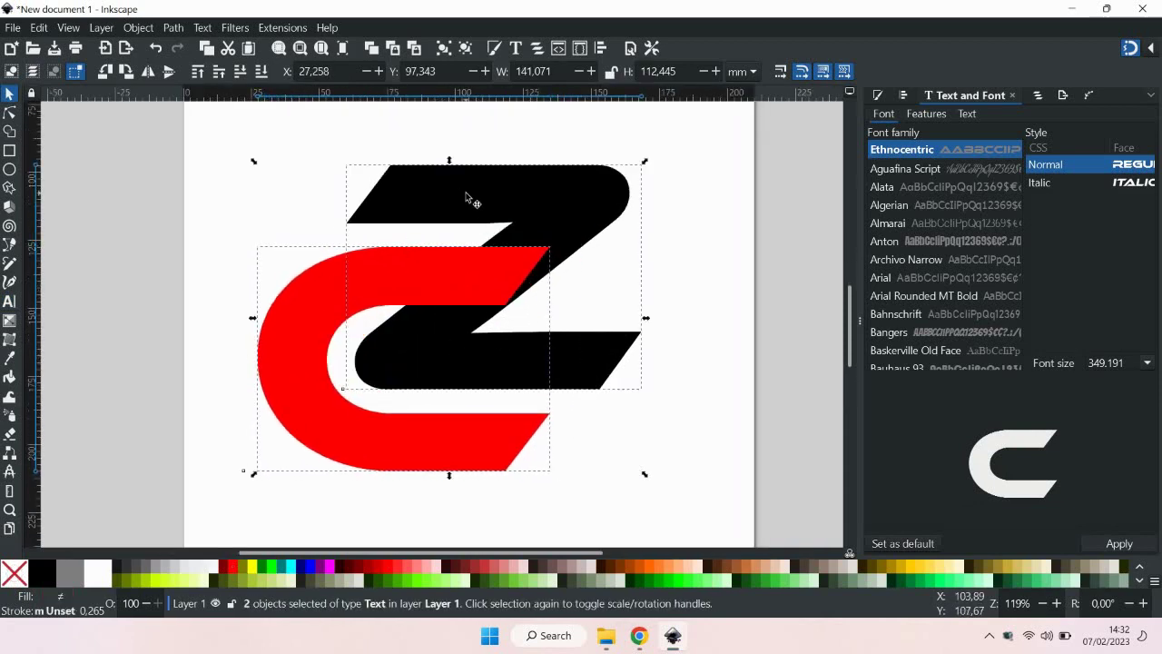
pyautogui.click(173, 27)
pyautogui.click(185, 51)
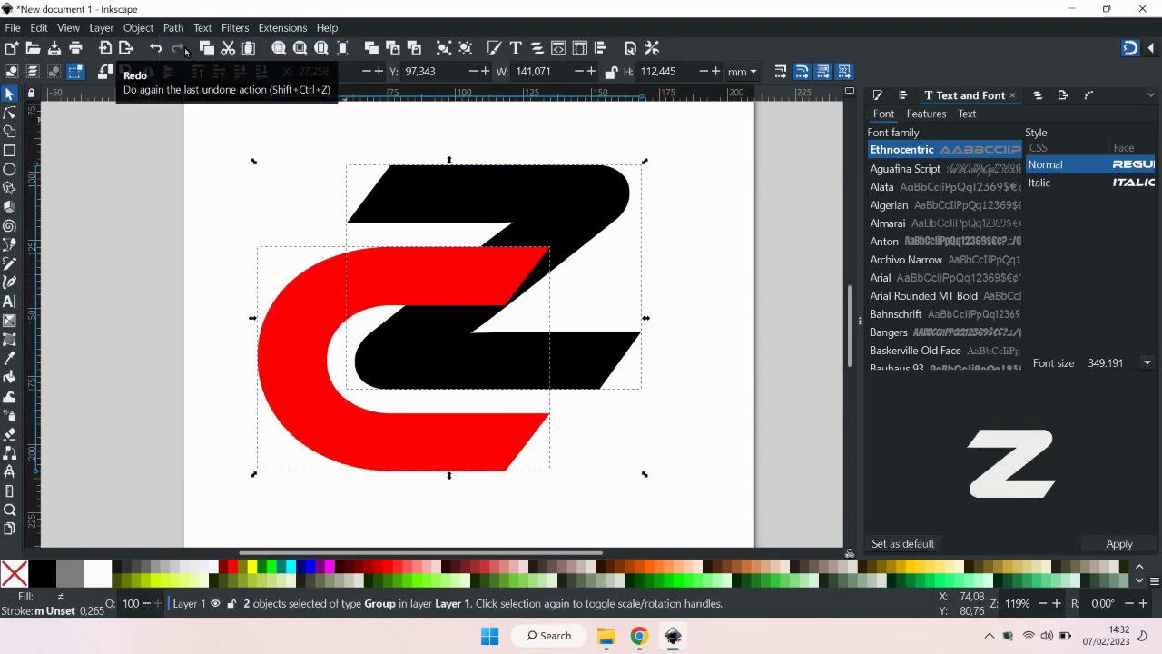
# - Drag the C's right-end nodes and the Z's corner nodes outward to widen both letters
pyautogui.click(9, 113)
pyautogui.click(431, 298)
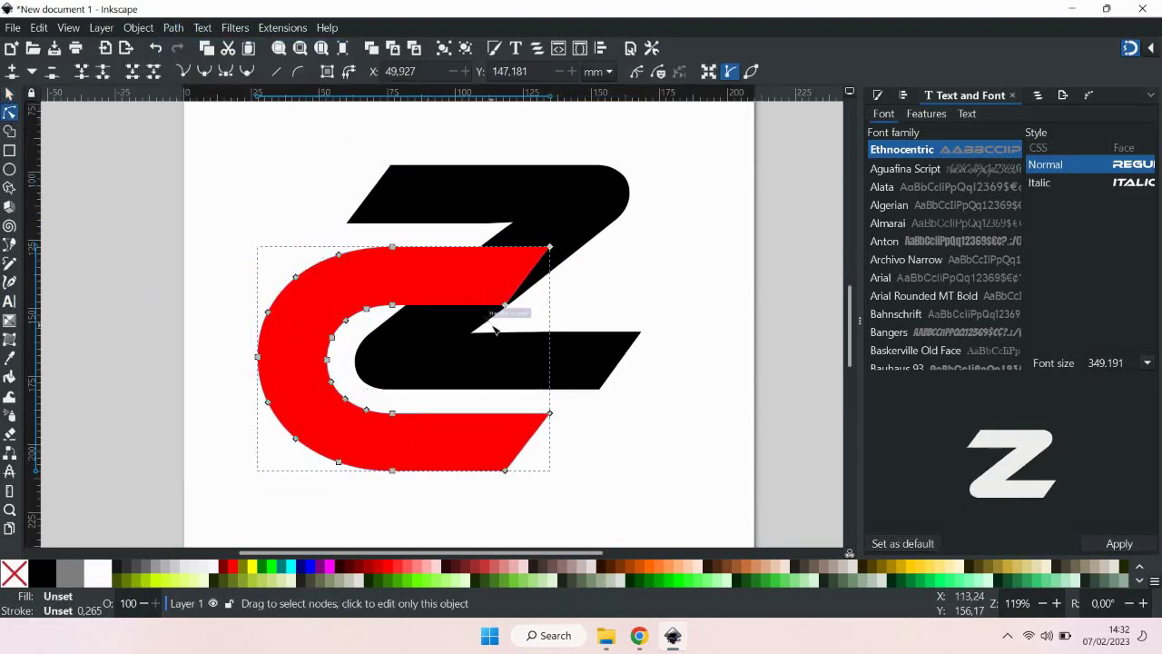
pyautogui.moveTo(567, 227)
pyautogui.mouseDown()
pyautogui.moveTo(482, 482)
pyautogui.moveTo(631, 470)
pyautogui.mouseUp()
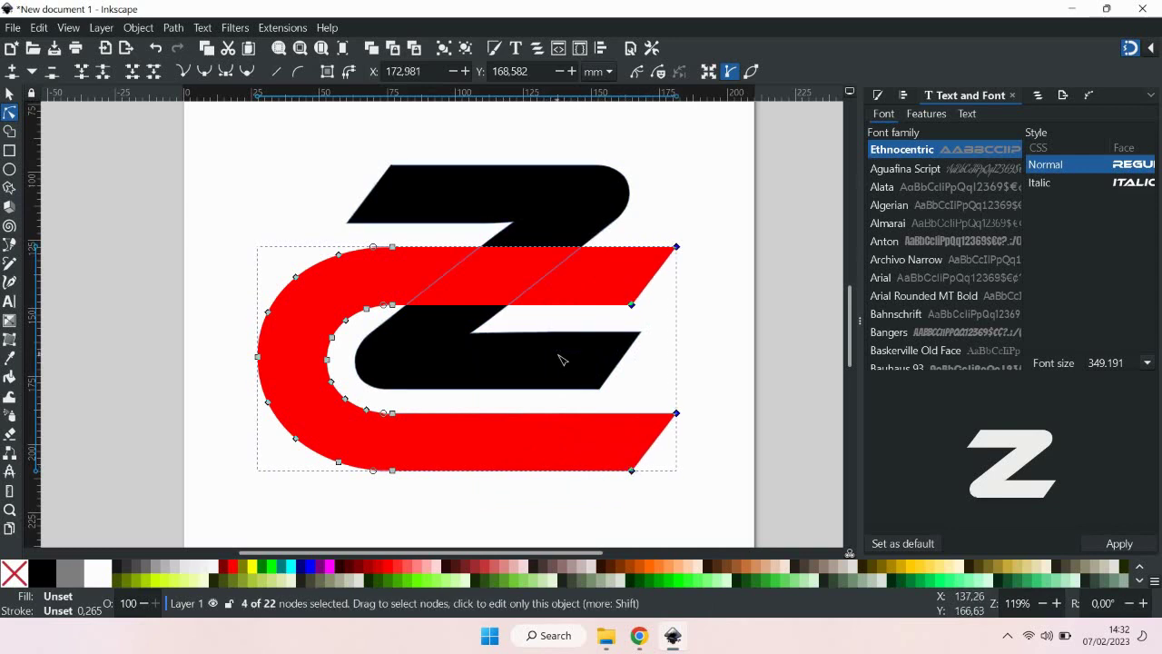
pyautogui.click(558, 358)
pyautogui.moveTo(641, 331); pyautogui.dragTo(682, 333)
pyautogui.moveTo(296, 145)
pyautogui.mouseDown()
pyautogui.moveTo(350, 225)
pyautogui.moveTo(286, 223)
pyautogui.mouseUp()
pyautogui.click(9, 94)
pyautogui.press('Escape')
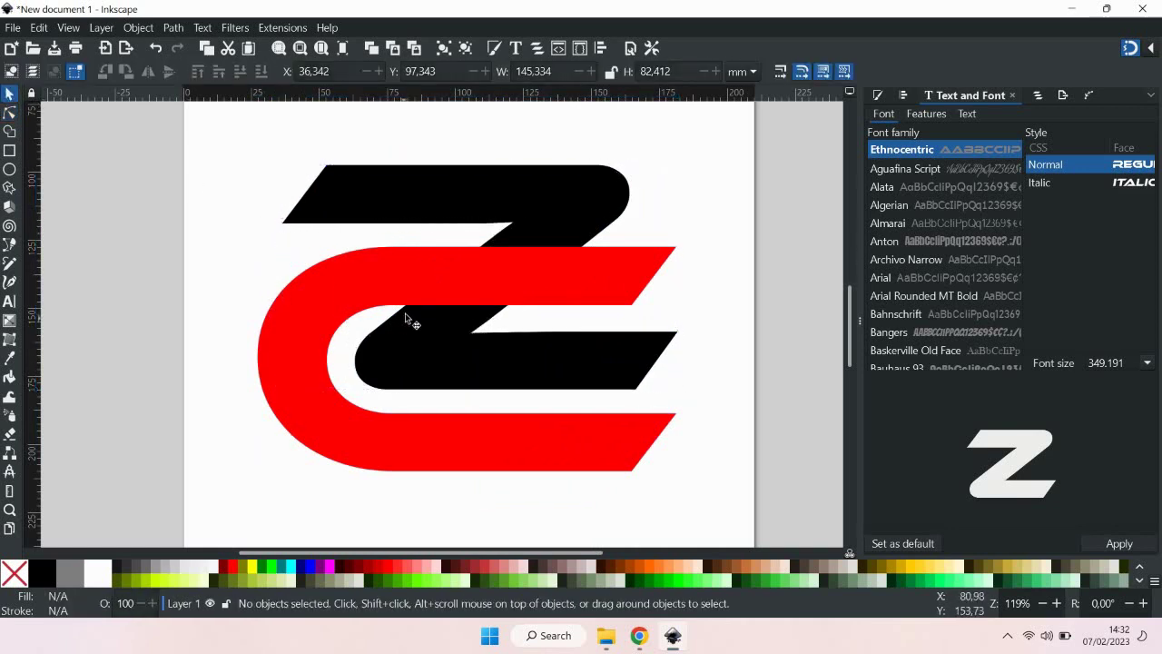
pyautogui.scroll(-1, 405, 316)
# - Give both letters a black stroke and no fill
pyautogui.hotkey('ctrl', 'a')
pyautogui.rightClick(60, 565)
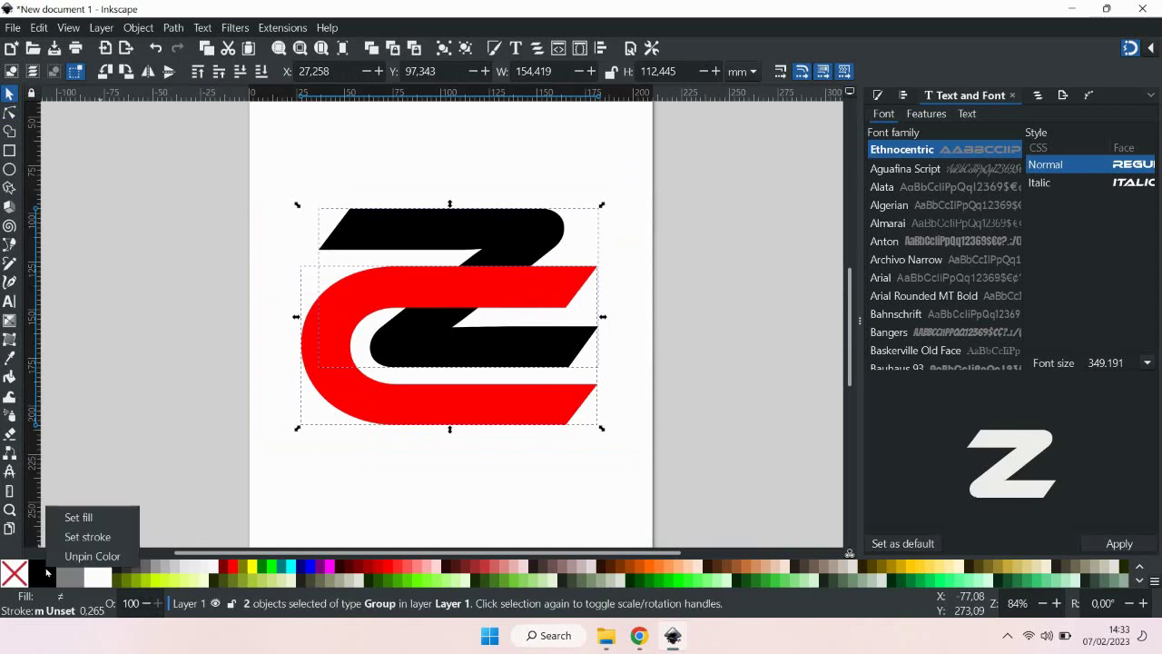
pyautogui.click(95, 537)
pyautogui.rightClick(17, 565)
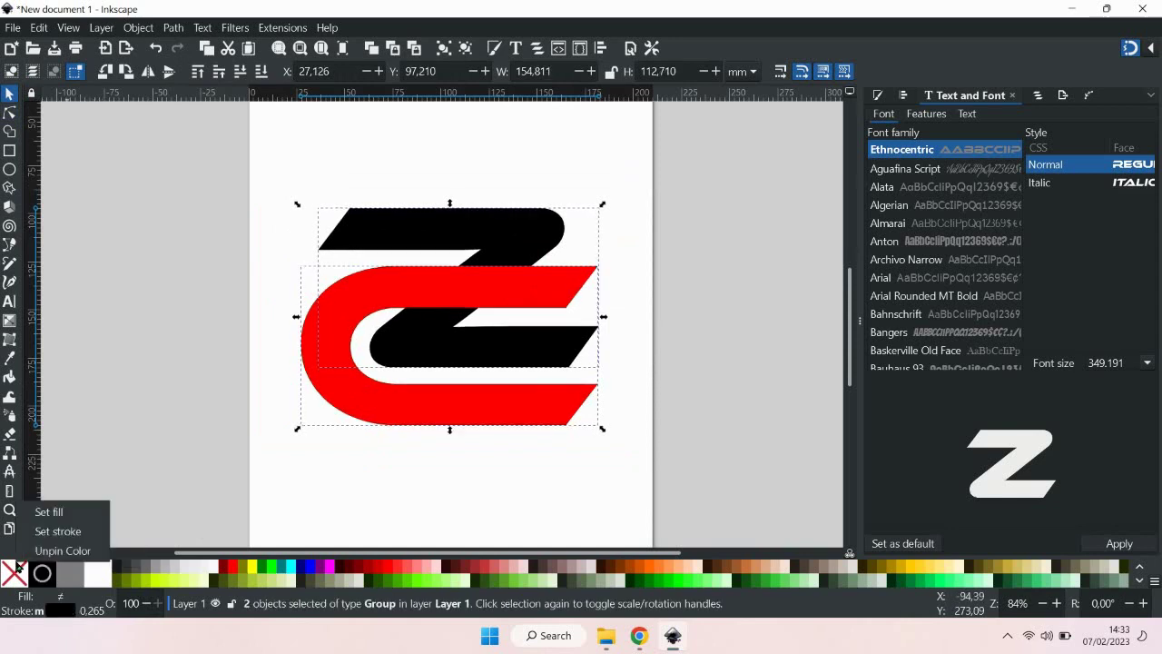
pyautogui.click(49, 511)
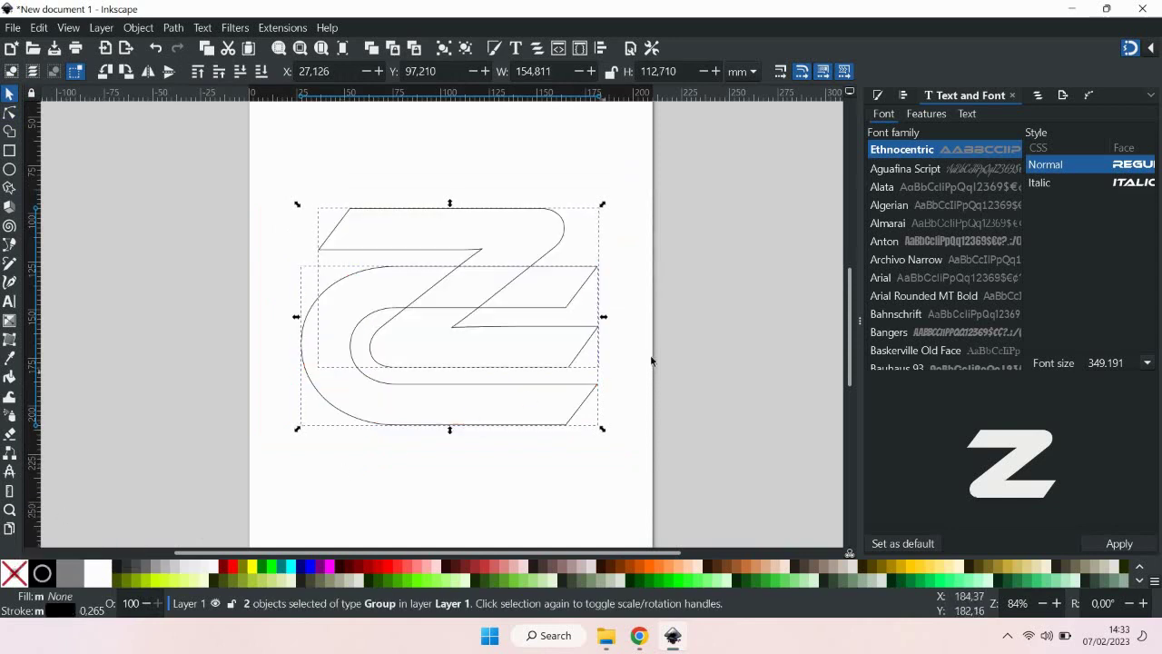
# - Raise the stroke width to 0.765 mm in Fill and Stroke
pyautogui.click(877, 95)
pyautogui.click(1019, 116)
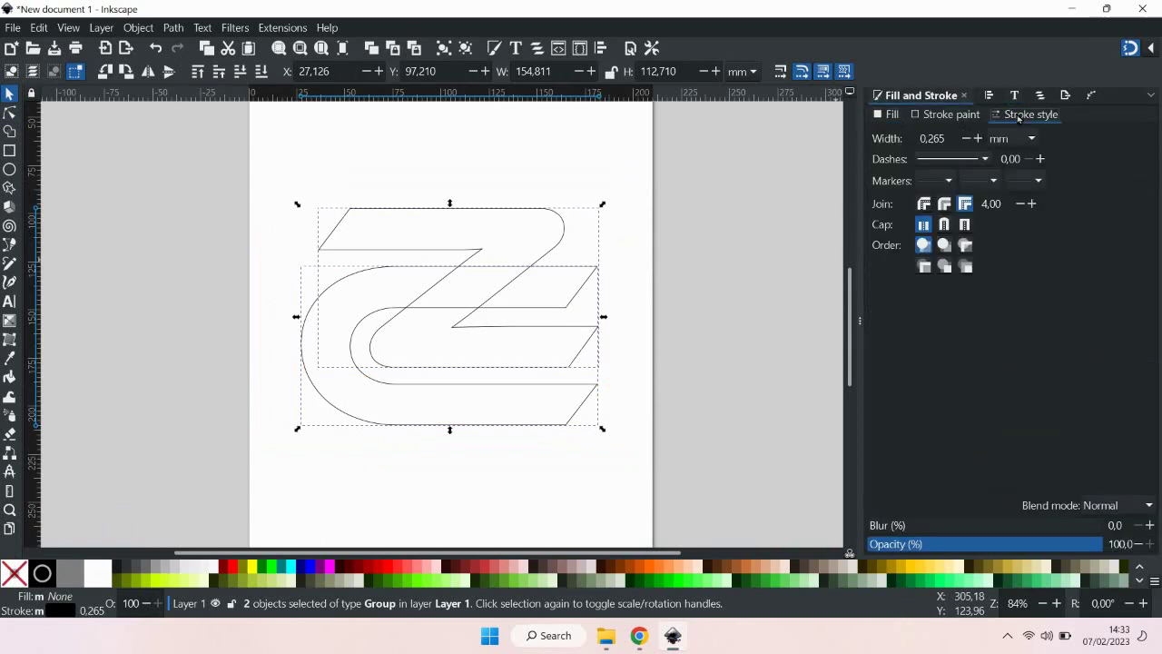
pyautogui.click(978, 138)
pyautogui.click(978, 138)
pyautogui.click(978, 138)
pyautogui.doubleClick(978, 138)
pyautogui.click(512, 239)
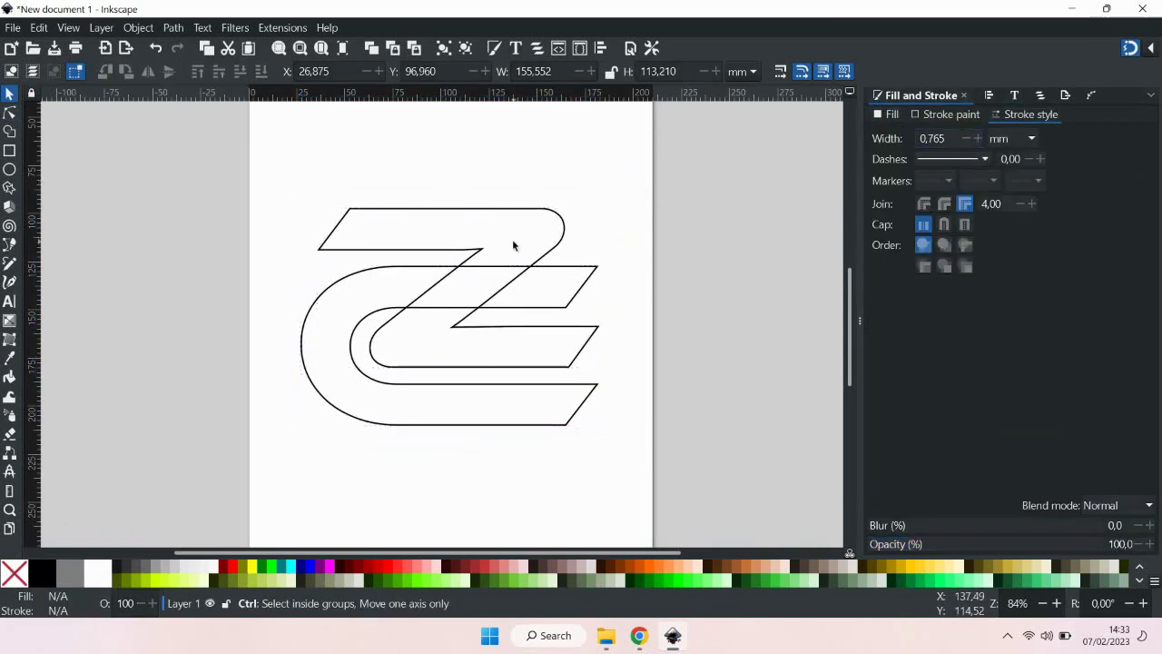
pyautogui.scroll(1, 512, 239)
pyautogui.scroll(-1, 484, 299)
# - Draw a rounded pill-shaped rectangle over the Z's top bar and widen it left
pyautogui.click(11, 151)
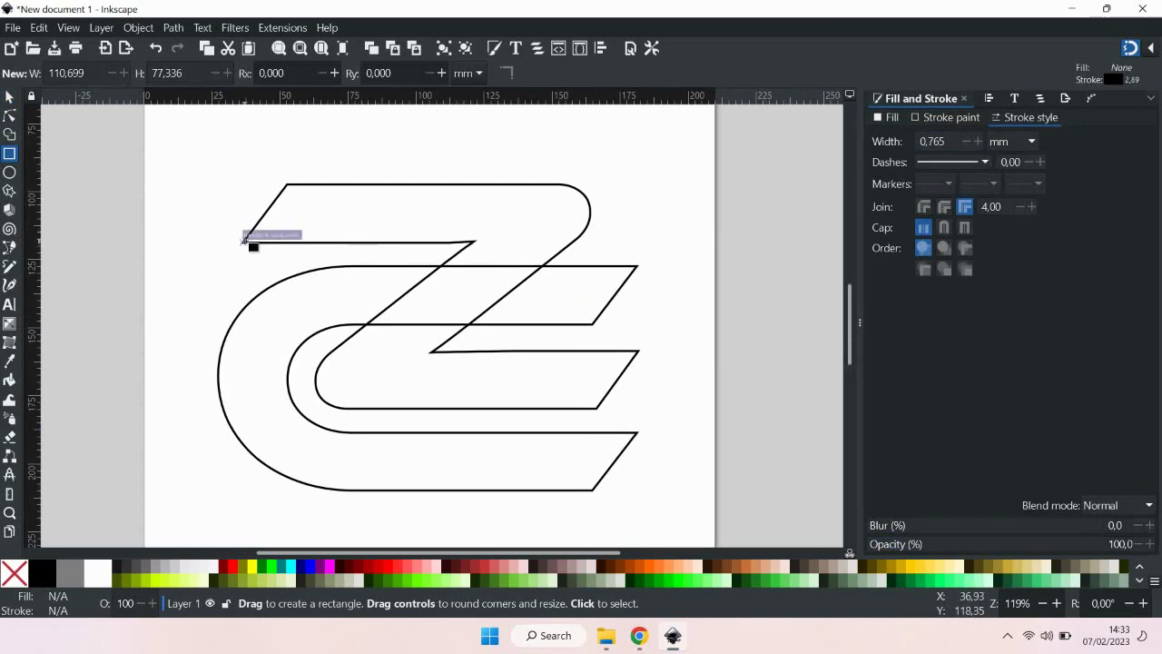
pyautogui.moveTo(244, 240)
pyautogui.mouseDown()
pyautogui.moveTo(318, 185)
pyautogui.moveTo(466, 219)
pyautogui.mouseUp()
pyautogui.press('s')
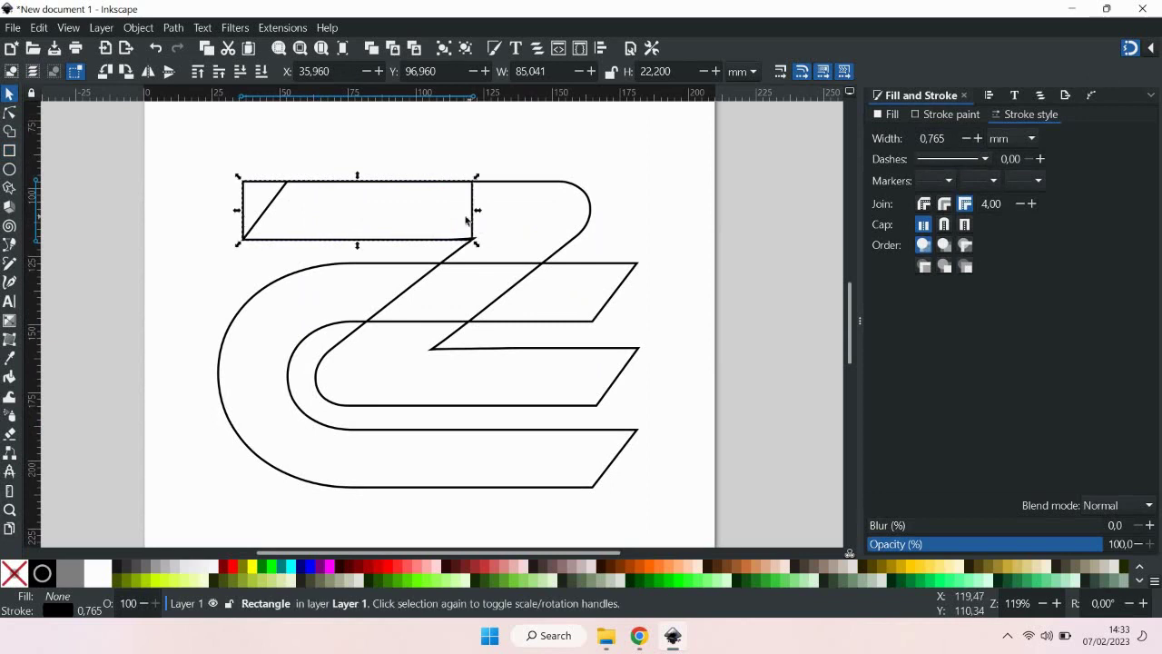
pyautogui.click(8, 113)
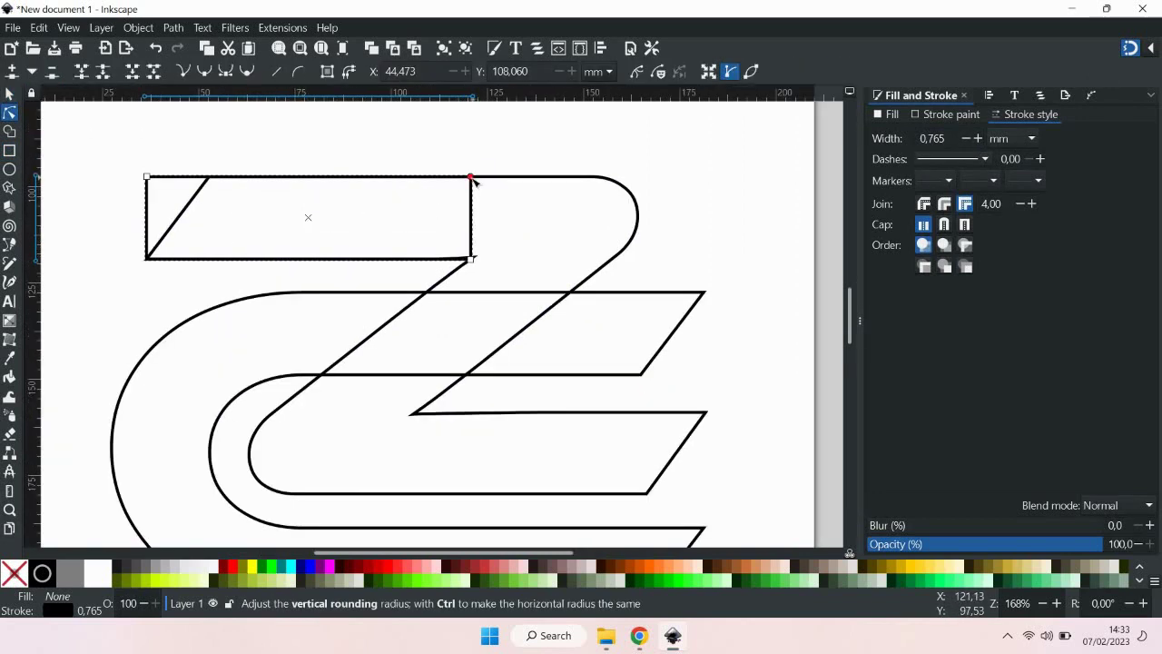
pyautogui.scroll(1, 474, 179)
pyautogui.moveTo(472, 178)
pyautogui.mouseDown()
pyautogui.moveTo(479, 235)
pyautogui.moveTo(496, 227)
pyautogui.mouseUp()
pyautogui.click(13, 94)
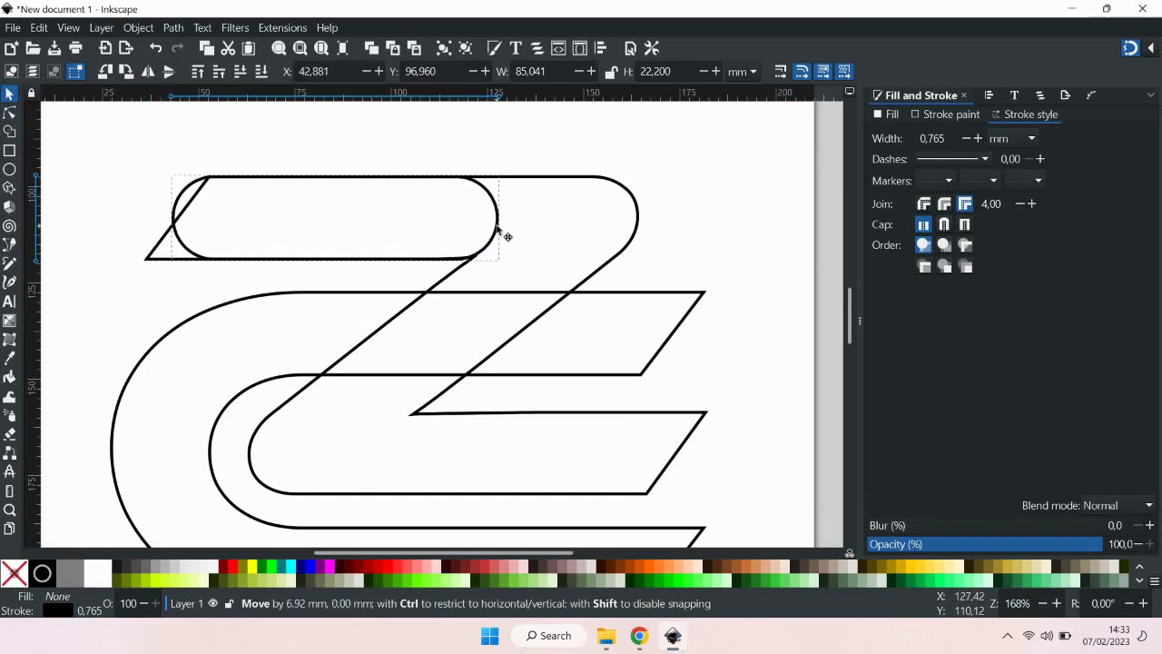
pyautogui.moveTo(169, 225); pyautogui.dragTo(77, 232)
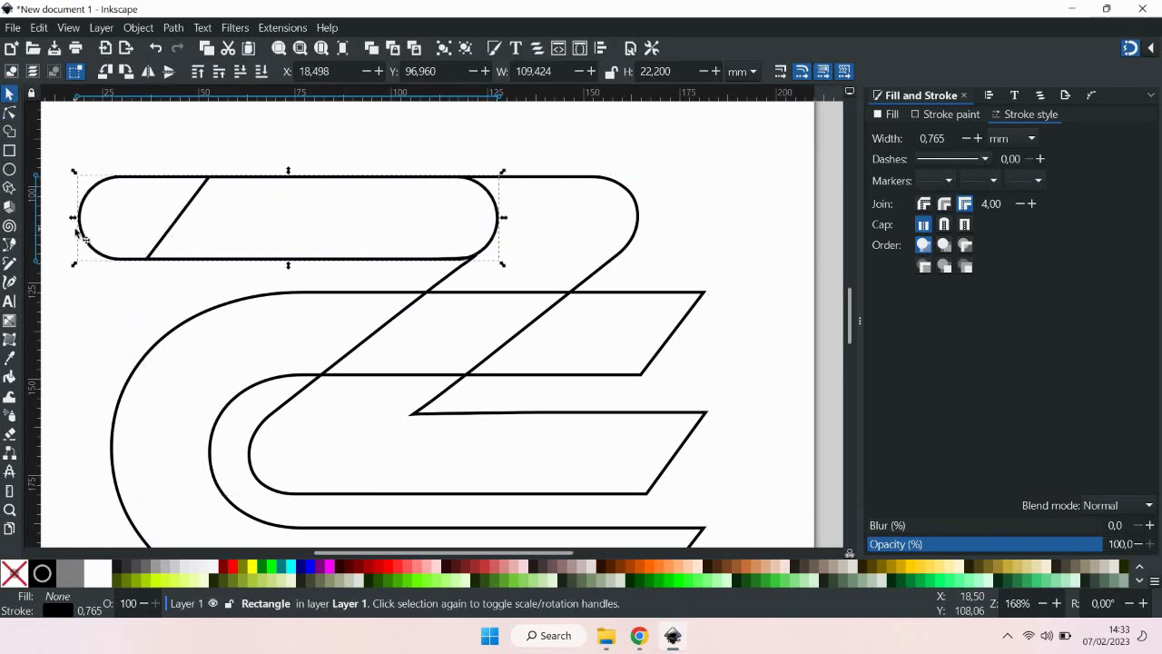
pyautogui.keyDown('ctrl'); pyautogui.scroll(4, 493, 252); pyautogui.keyUp('ctrl')
pyautogui.moveTo(493, 251); pyautogui.dragTo(497, 248)
pyautogui.press('5')
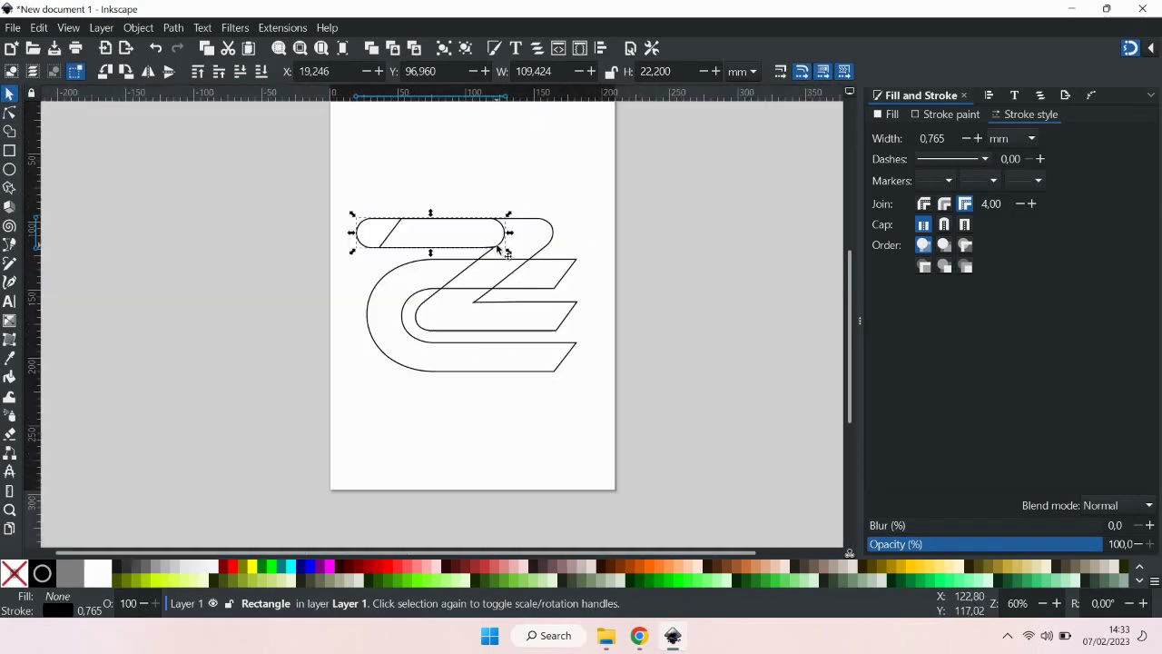
# - Duplicate the pill and place the copy over the Z's bottom bar
pyautogui.rightClick(392, 222)
pyautogui.click(396, 239)
pyautogui.moveTo(413, 243); pyautogui.dragTo(505, 310)
pyautogui.scroll(5, 424, 305)
pyautogui.moveTo(424, 305)
pyautogui.mouseDown()
pyautogui.moveTo(382, 311)
pyautogui.moveTo(397, 311)
pyautogui.mouseUp()
pyautogui.scroll(-3, 397, 311)
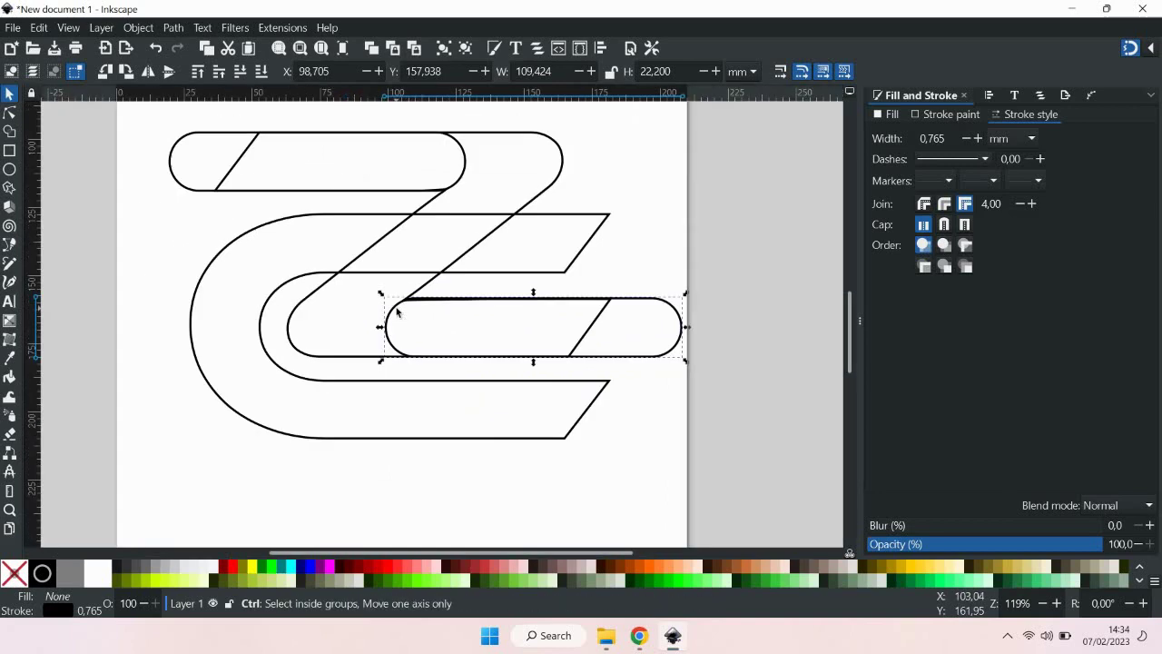
# - Draw a wide stadium-shaped rectangle around the lower pill inside the C's curve
pyautogui.click(160, 228)
pyautogui.click(10, 152)
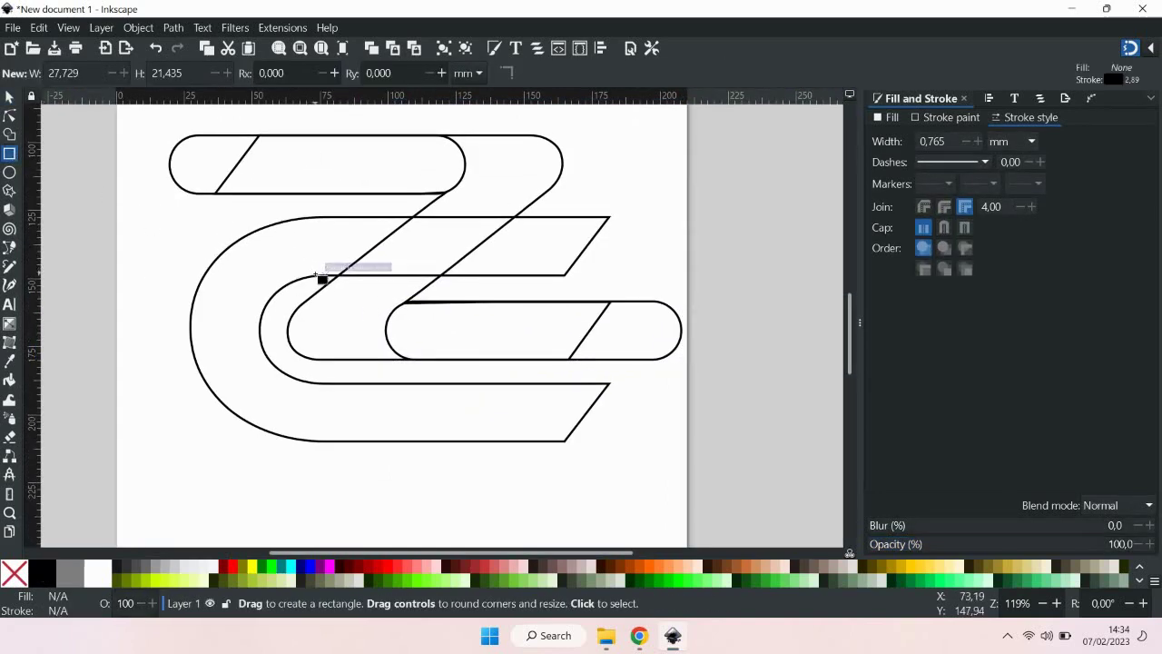
pyautogui.moveTo(320, 277)
pyautogui.mouseDown()
pyautogui.moveTo(400, 384)
pyautogui.moveTo(413, 442)
pyautogui.mouseUp()
pyautogui.click(10, 98)
pyautogui.moveTo(421, 357); pyautogui.dragTo(716, 355)
pyautogui.press('n')
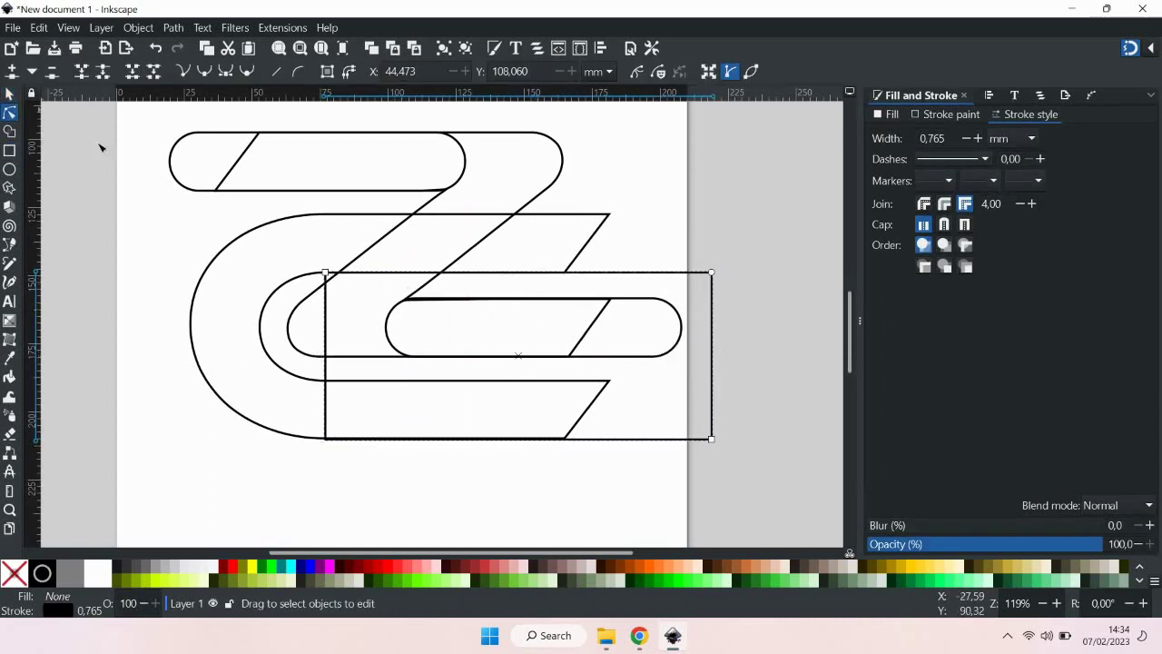
pyautogui.moveTo(712, 272); pyautogui.dragTo(722, 386)
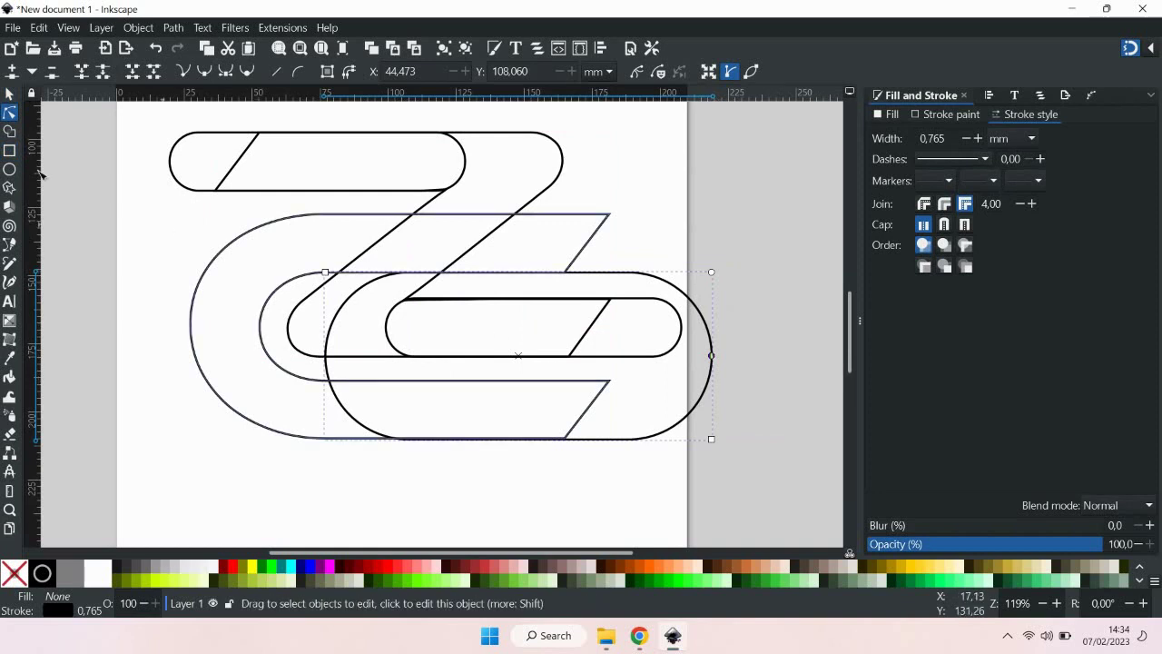
pyautogui.press('s')
pyautogui.moveTo(323, 356)
pyautogui.mouseDown()
pyautogui.moveTo(218, 345)
pyautogui.moveTo(261, 331)
pyautogui.mouseUp()
pyautogui.scroll(1, 227, 336)
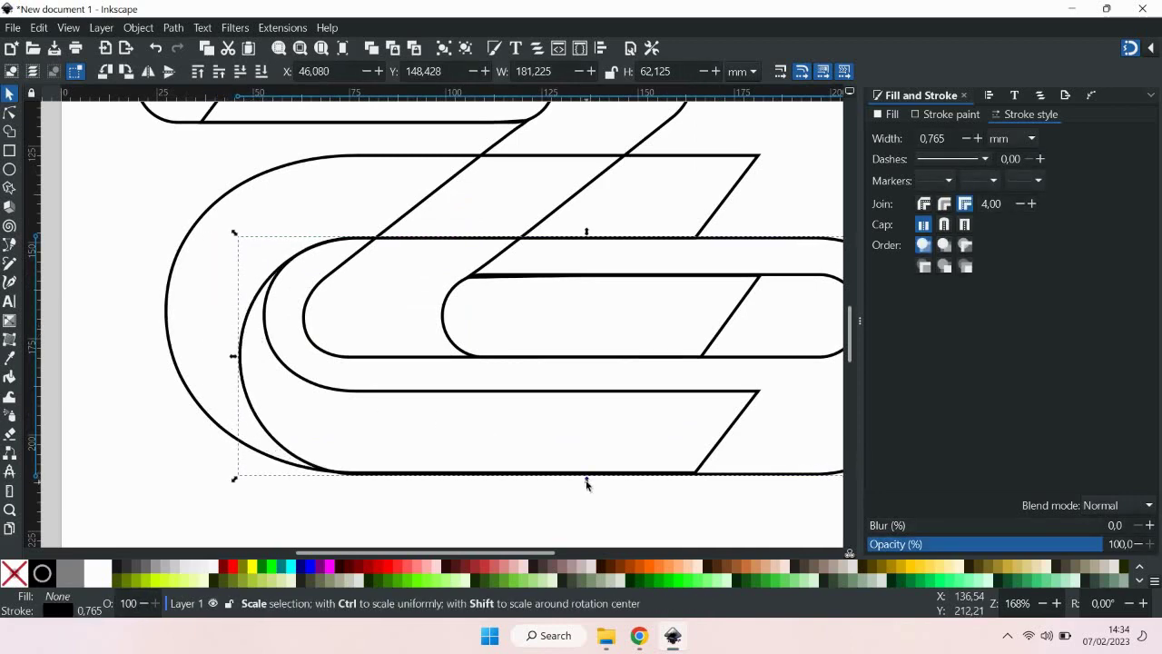
pyautogui.moveTo(586, 479); pyautogui.dragTo(588, 481)
# - Rubber-band select all five logo shapes
pyautogui.click(412, 433)
pyautogui.scroll(-2, 412, 432)
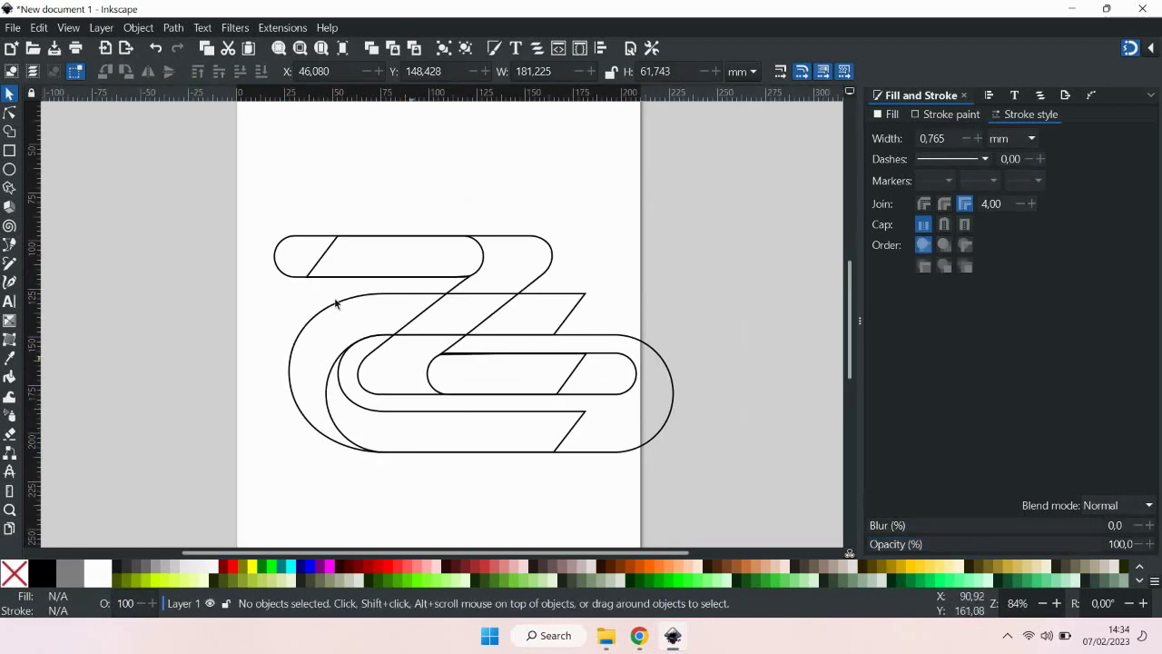
pyautogui.moveTo(246, 220); pyautogui.dragTo(677, 457)
pyautogui.hscroll(1, 452, 381)
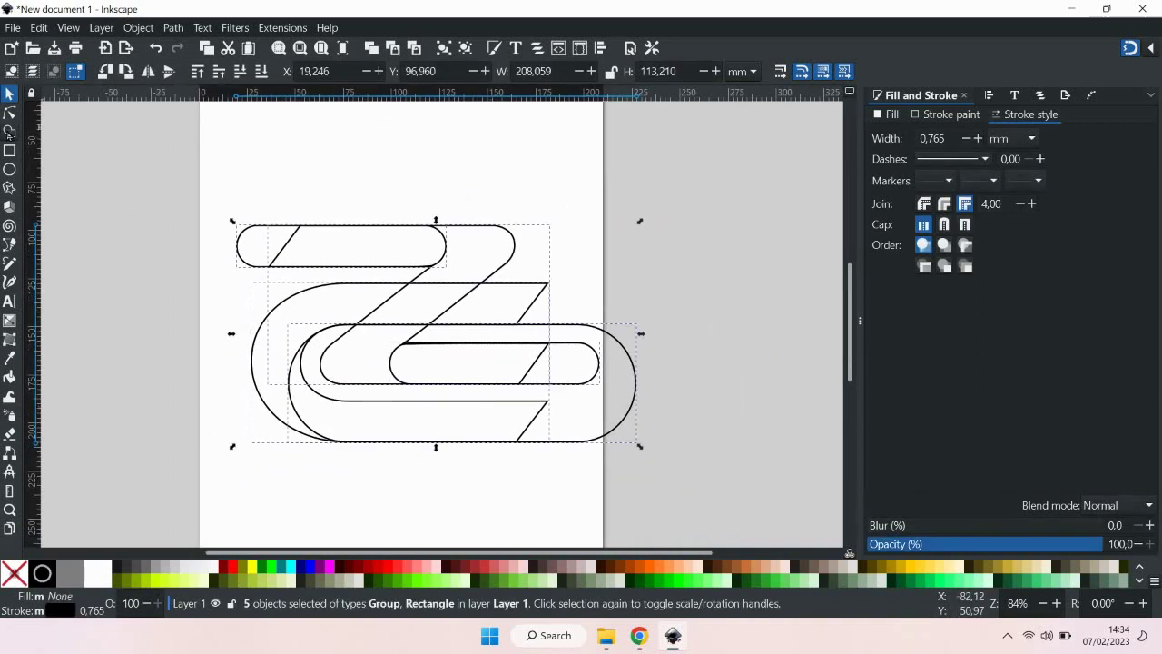
pyautogui.click(9, 131)
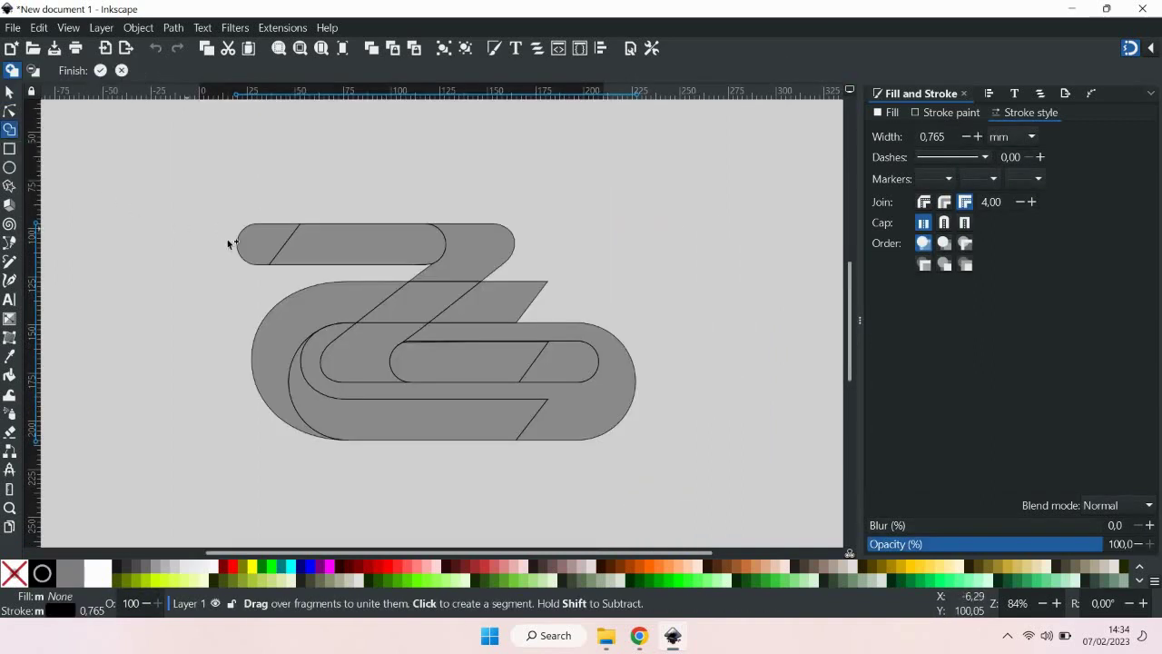
# - Merge the overlapping fragments into separate Z and C shapes with Shape Builder
pyautogui.click(320, 246)
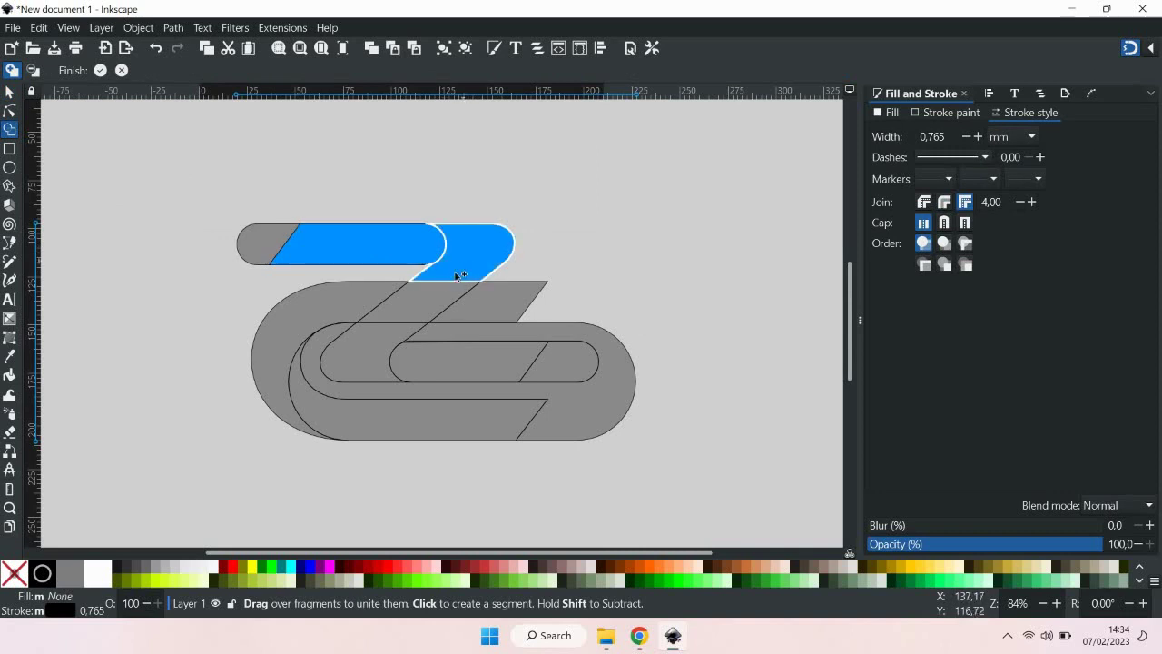
pyautogui.click(378, 336)
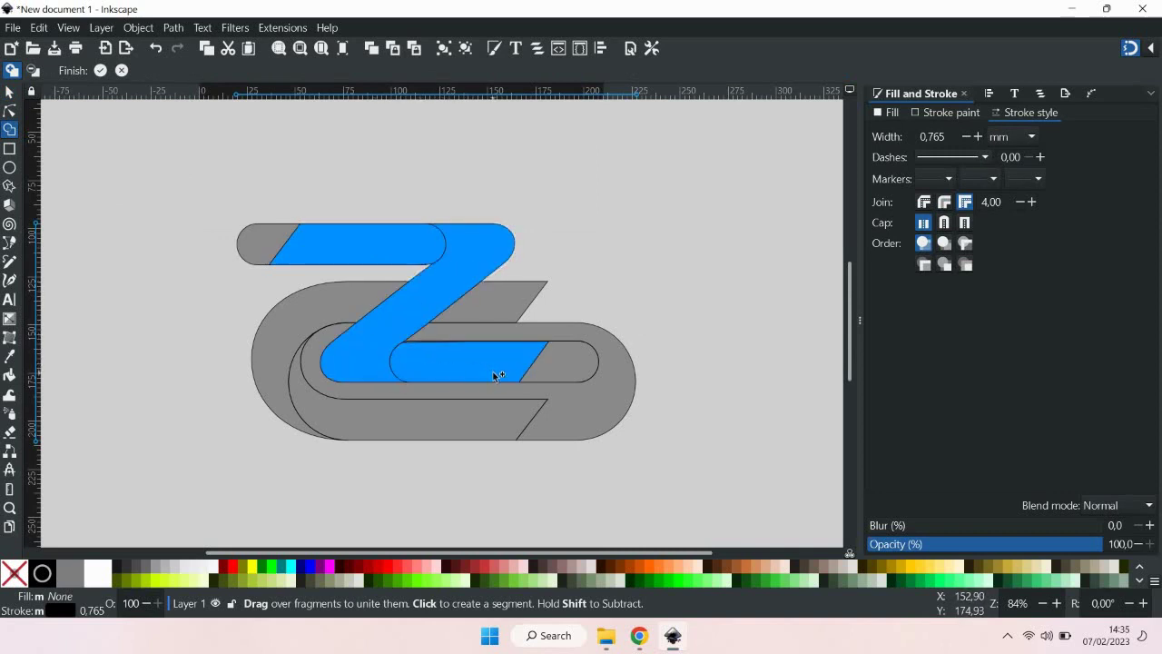
pyautogui.moveTo(500, 302); pyautogui.dragTo(363, 292)
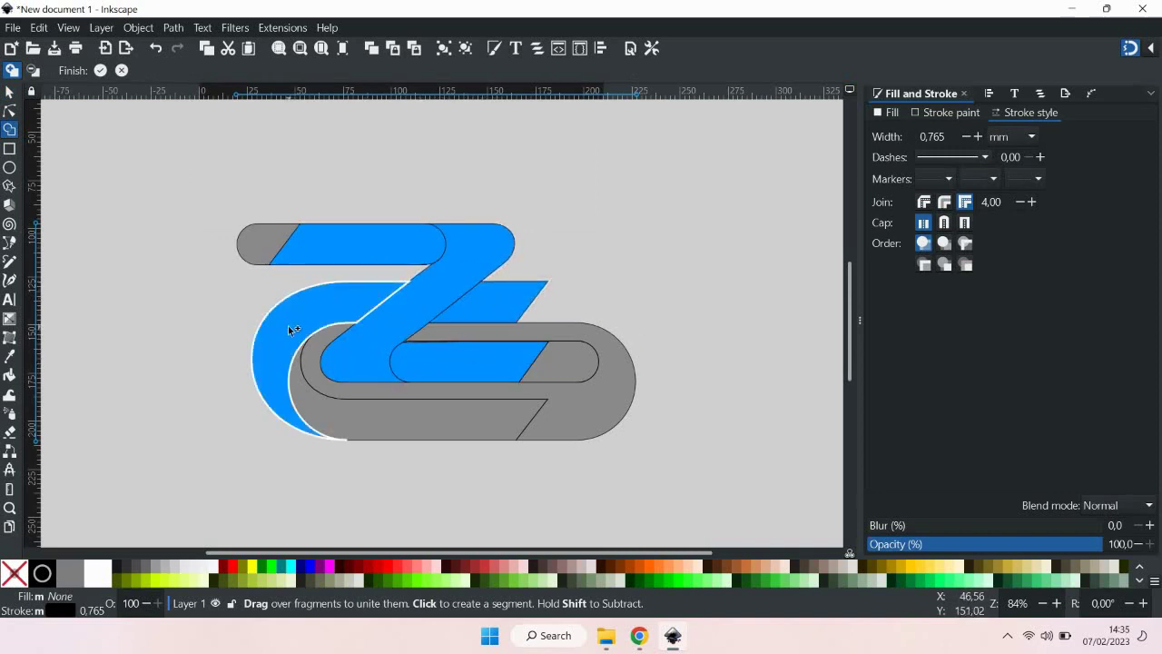
pyautogui.click(347, 414)
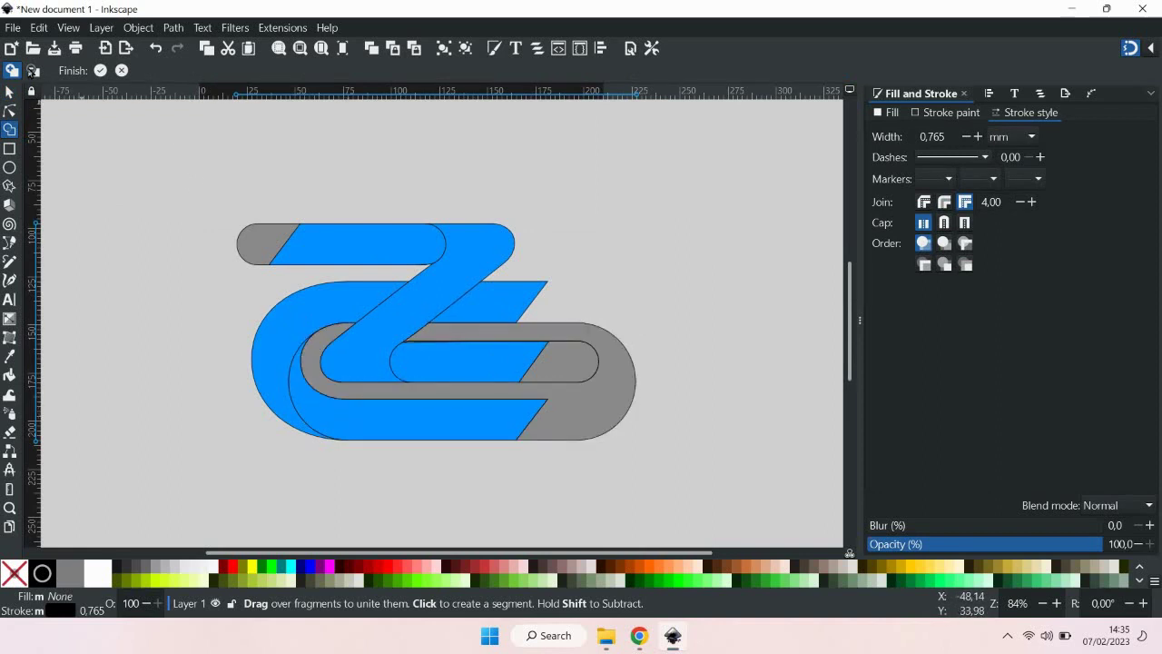
pyautogui.click(99, 70)
pyautogui.click(399, 304)
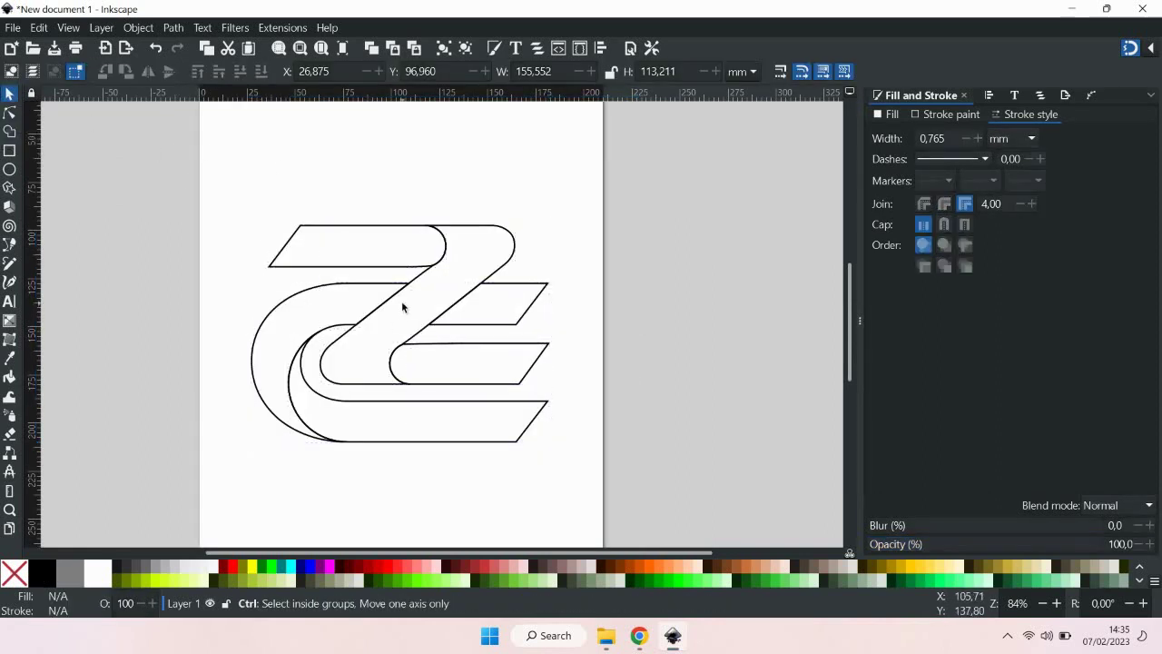
# - Fill the top and middle bars red and start a gradient across the top bar
pyautogui.scroll(1, 399, 303)
pyautogui.click(389, 258)
pyautogui.keyDown('shift'); pyautogui.click(459, 419); pyautogui.keyUp('shift')
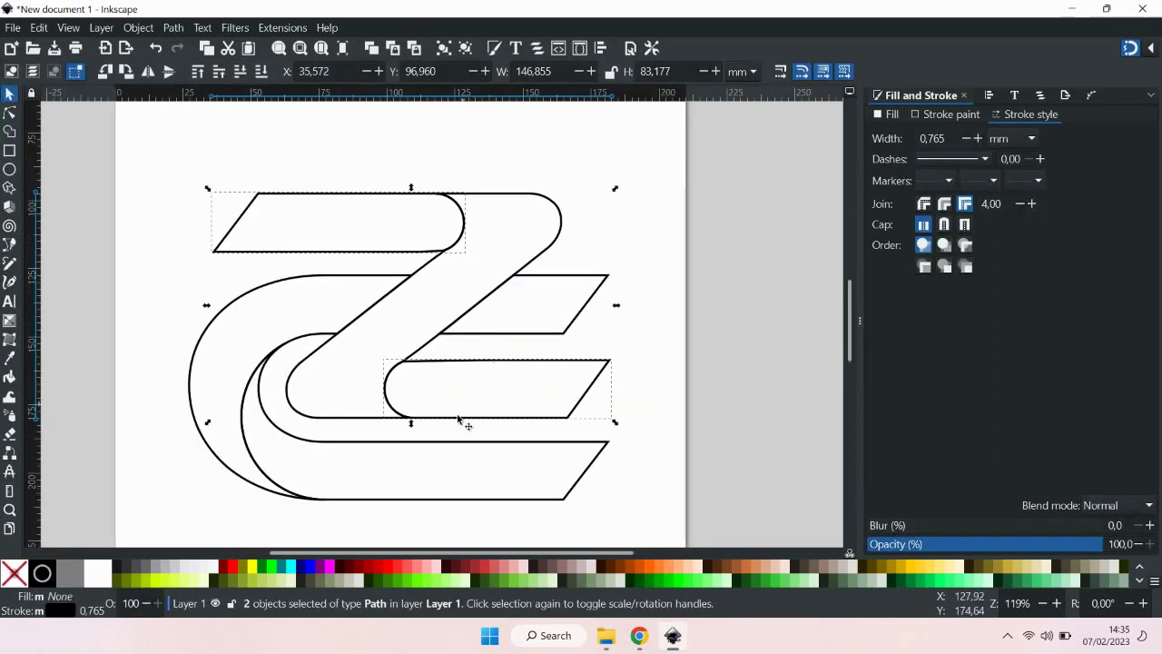
pyautogui.click(374, 567)
pyautogui.click(332, 482)
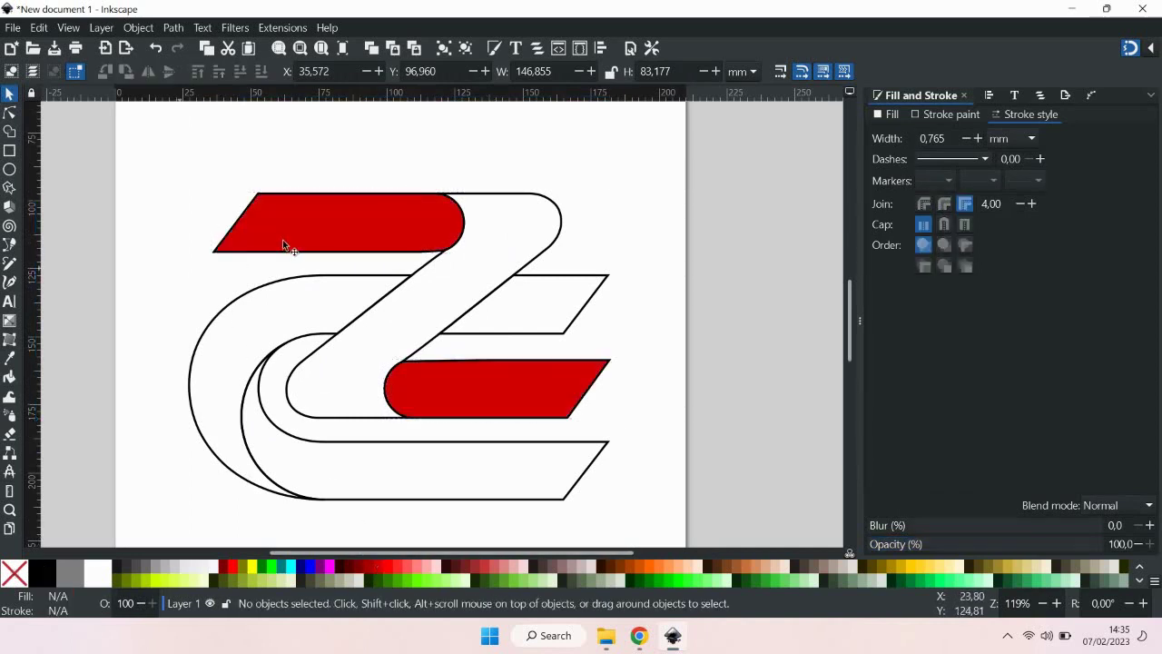
pyautogui.click(284, 237)
pyautogui.click(9, 319)
pyautogui.moveTo(337, 223); pyautogui.dragTo(448, 223)
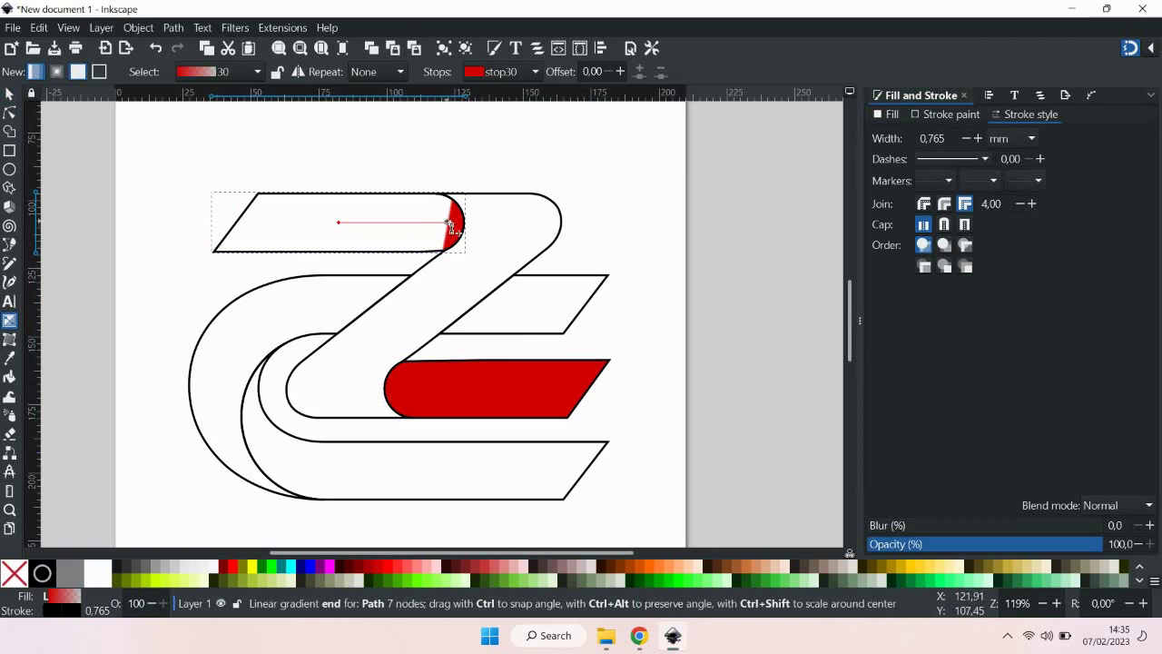
# - Make the top bar's gradient run from red to dark red across its full width
pyautogui.moveTo(338, 222); pyautogui.dragTo(210, 221)
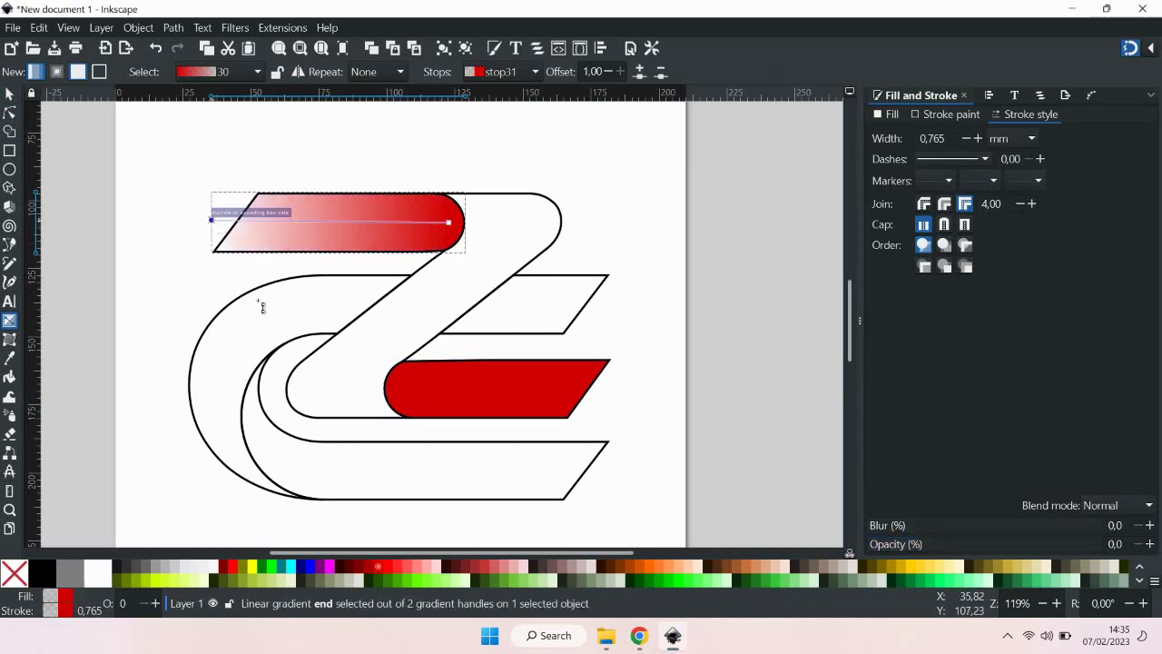
pyautogui.click(400, 568)
pyautogui.click(450, 222)
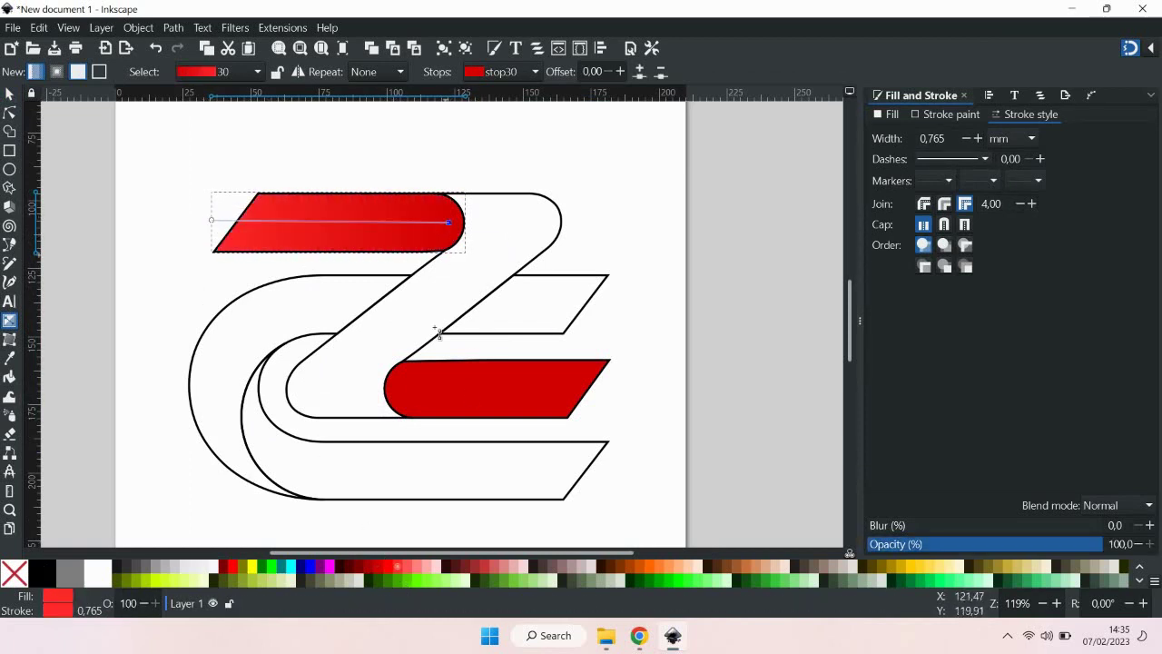
pyautogui.click(357, 567)
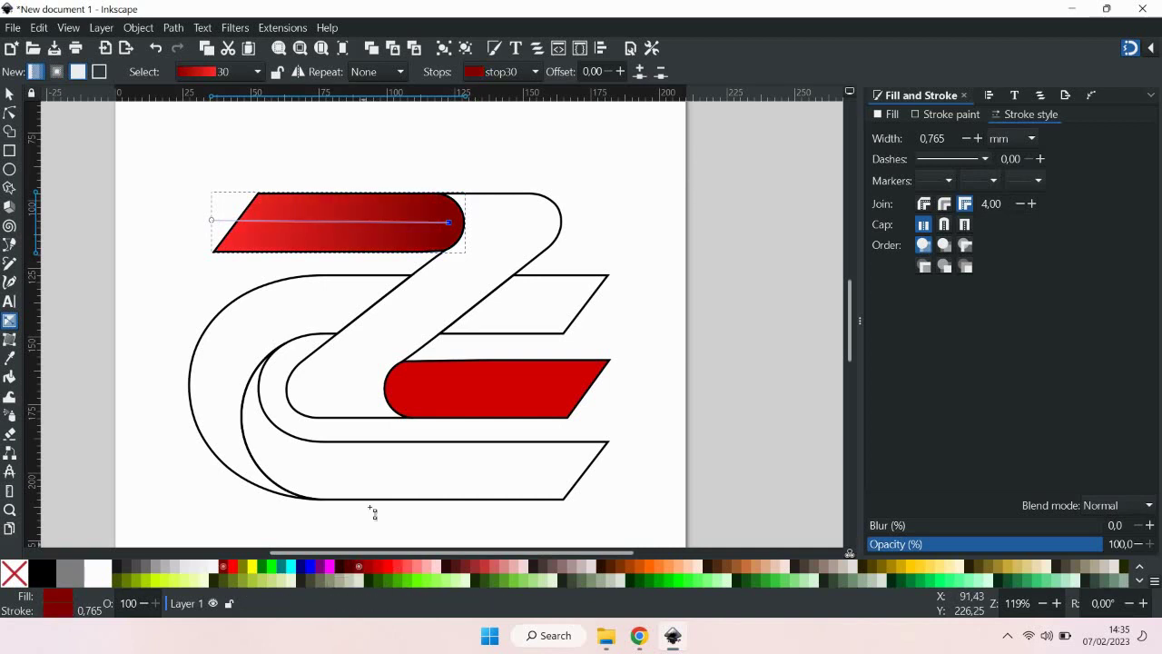
# - Give the middle bar a gradient from dark red on the left to bright red
pyautogui.moveTo(446, 396)
pyautogui.mouseDown()
pyautogui.moveTo(587, 391)
pyautogui.moveTo(385, 386)
pyautogui.mouseUp()
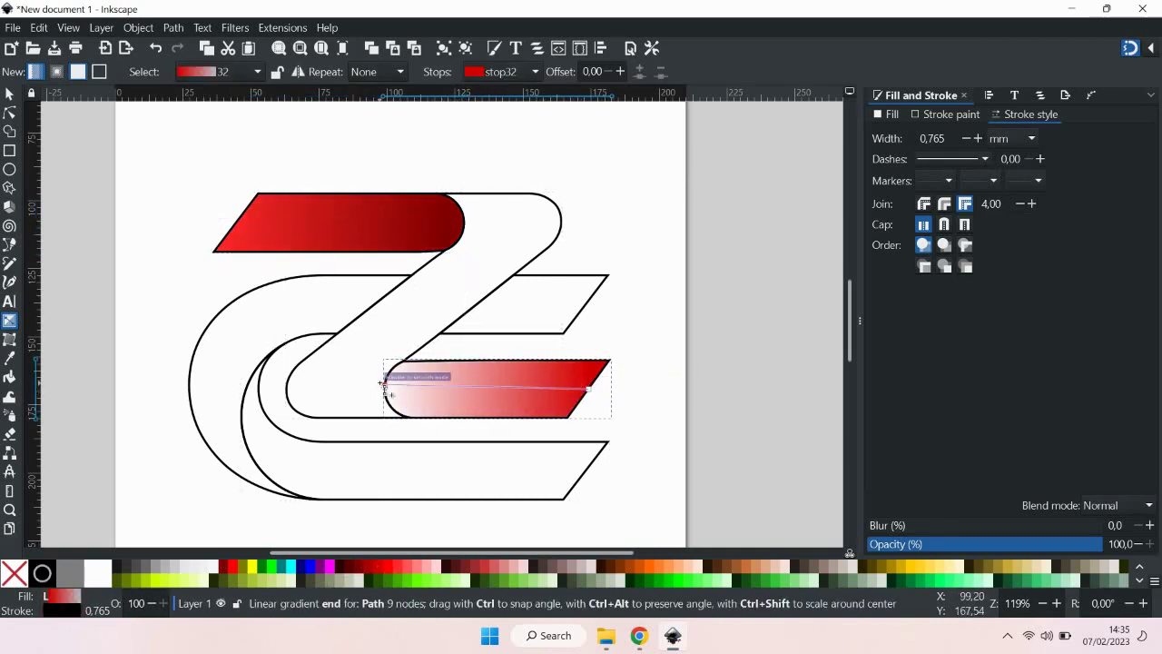
pyautogui.click(357, 567)
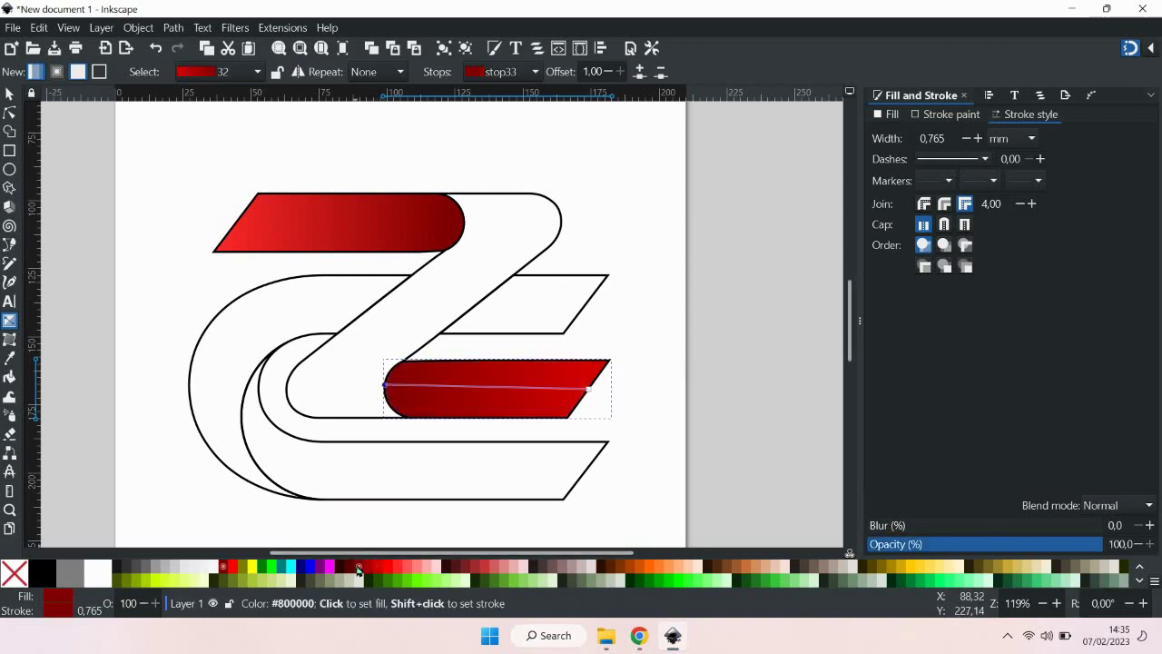
pyautogui.click(589, 388)
pyautogui.click(388, 567)
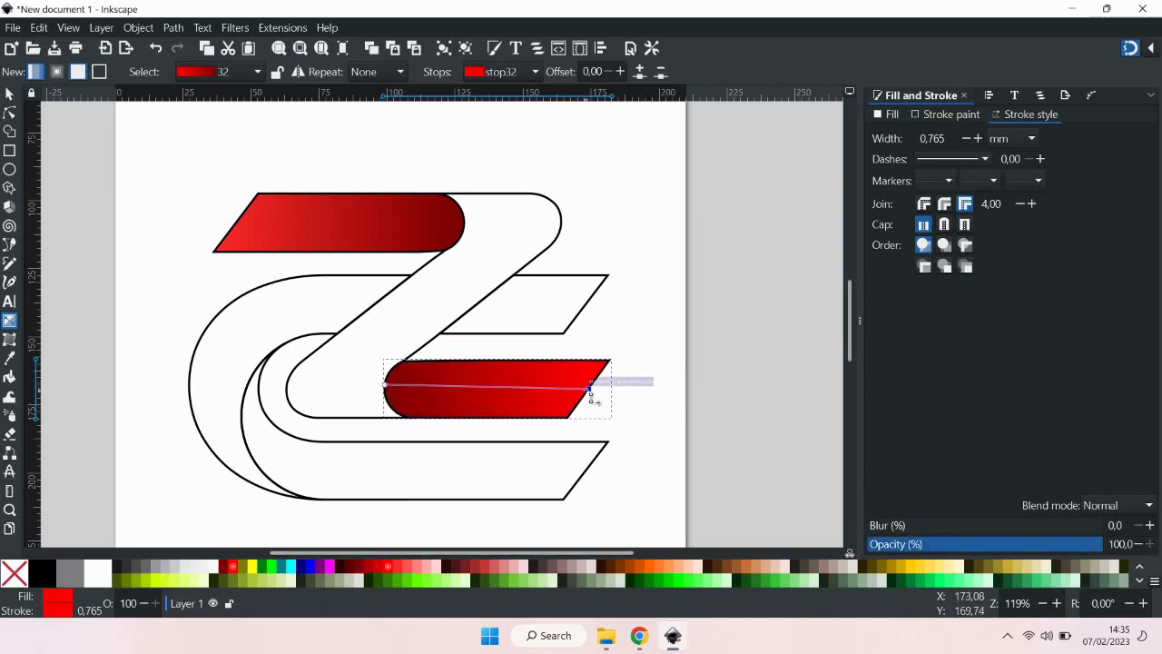
pyautogui.press('s')
pyautogui.click(524, 197)
# - Fill the Z orange and the outer C with its upper bar cyan
pyautogui.click(531, 193)
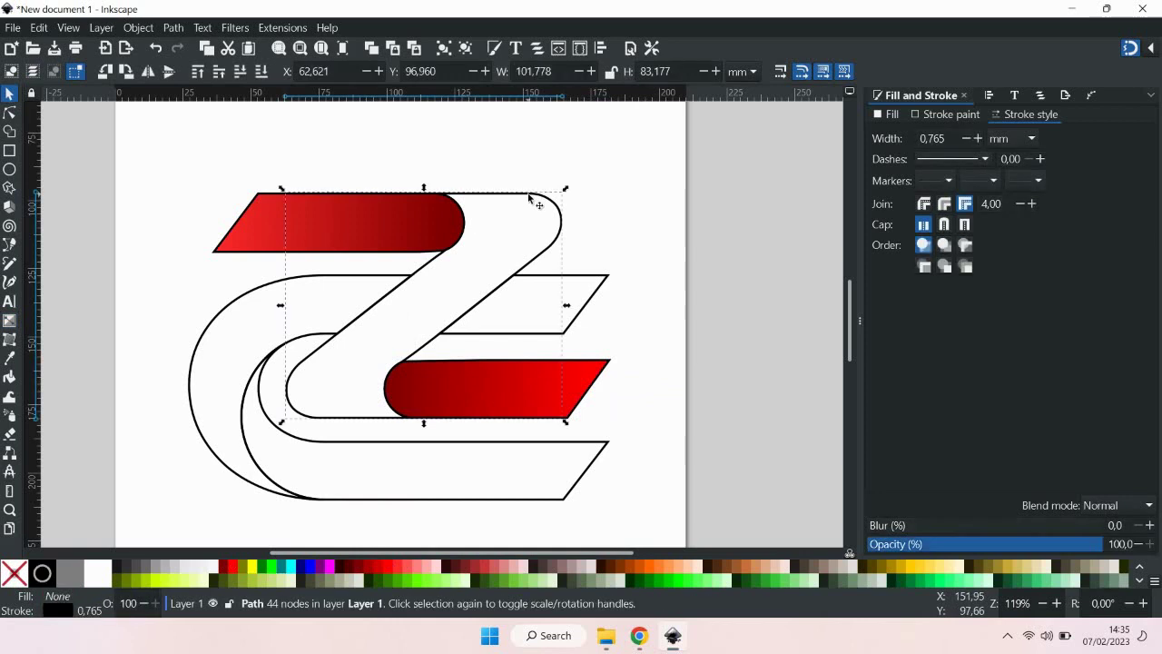
pyautogui.click(650, 573)
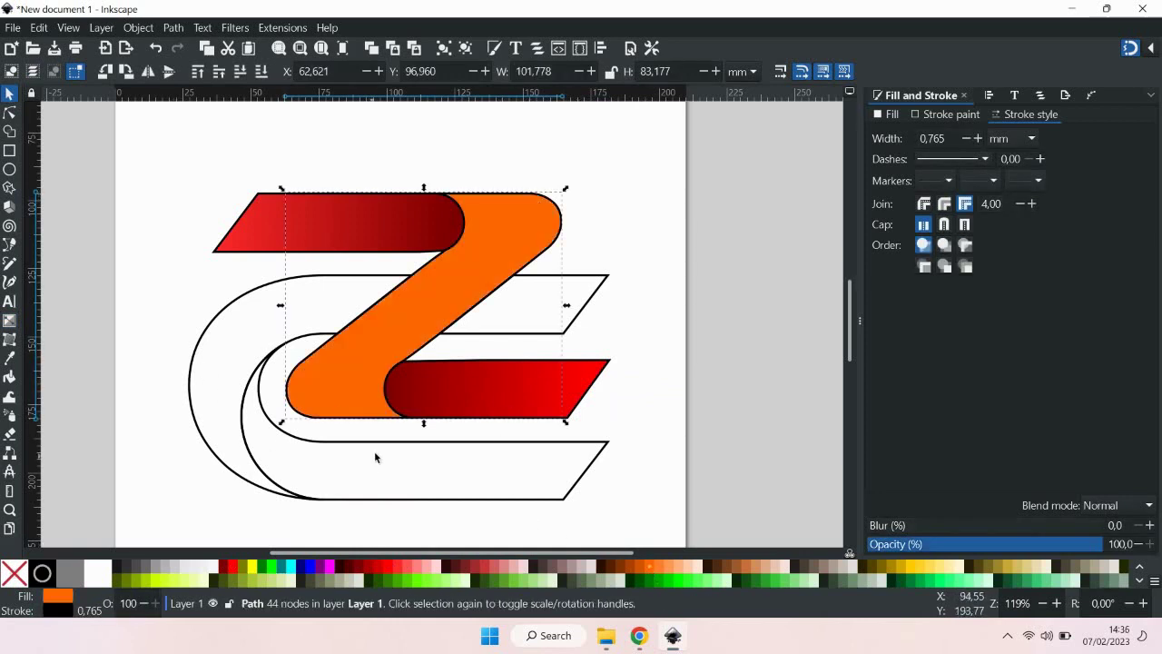
pyautogui.click(509, 332)
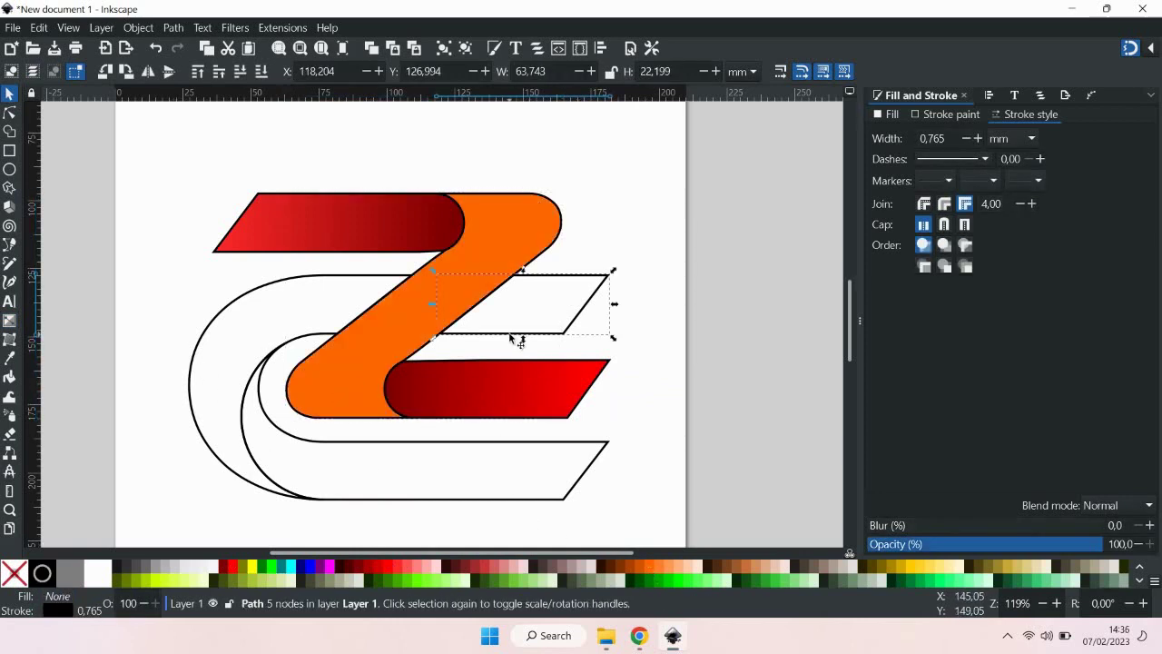
pyautogui.keyDown('shift'); pyautogui.click(263, 289); pyautogui.keyUp('shift')
pyautogui.scroll(-1, 443, 581)
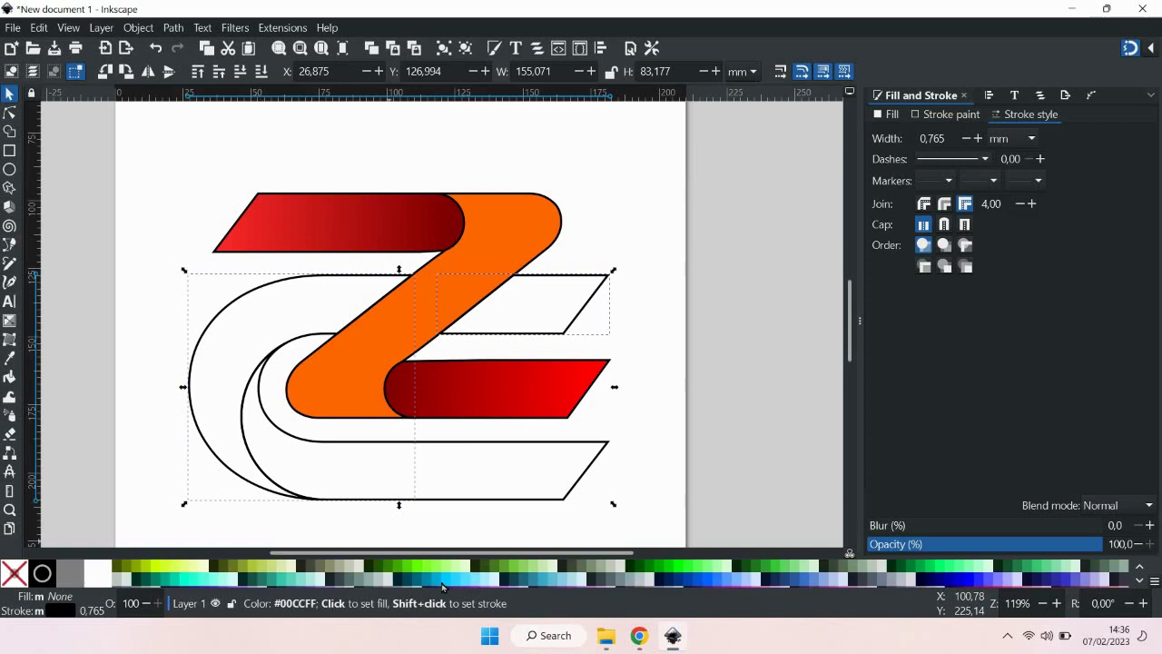
pyautogui.click(442, 585)
# - Colour the inner C and bottom bar light purple, then drag a gradient across it
pyautogui.click(473, 499)
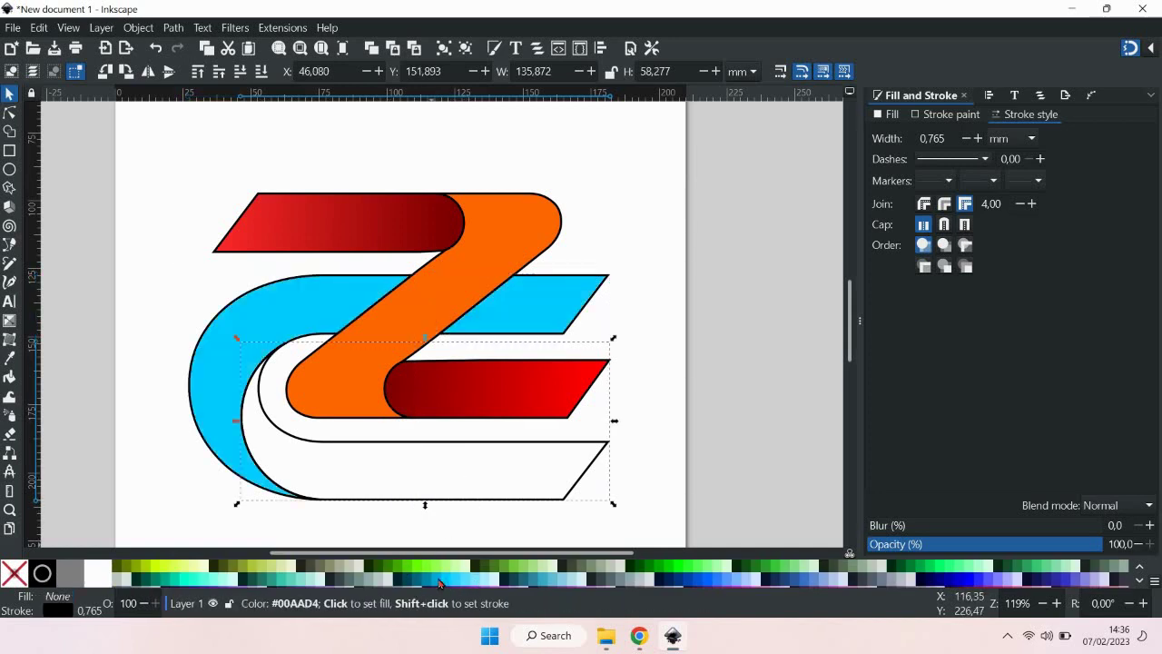
pyautogui.scroll(-1, 545, 581)
pyautogui.scroll(-1, 739, 582)
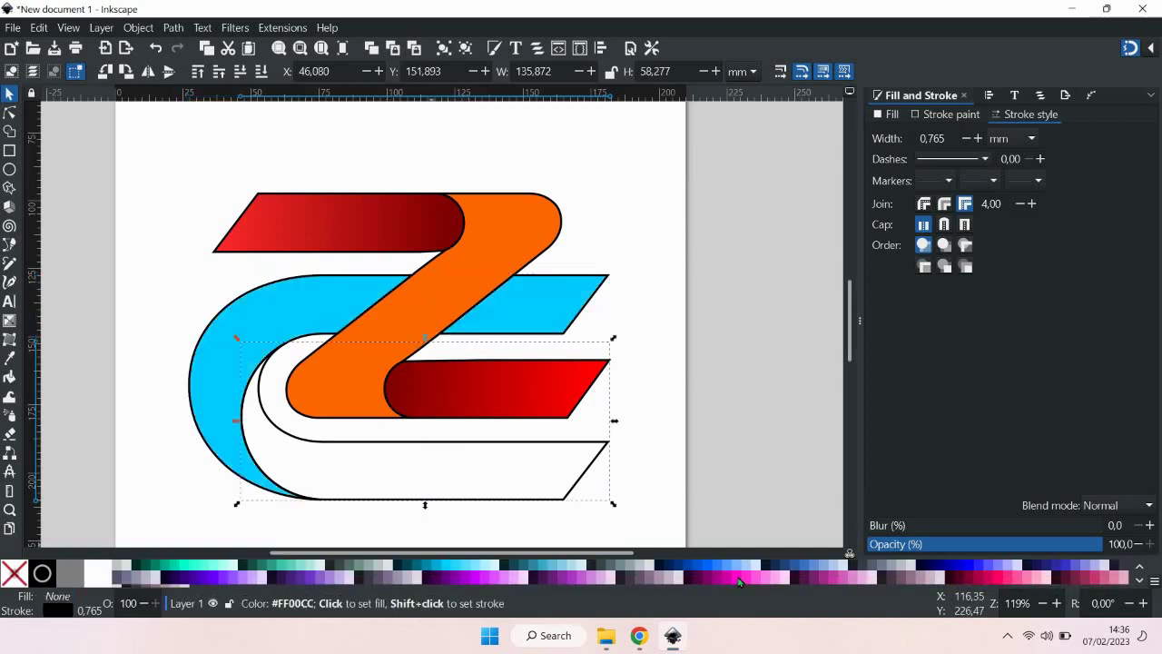
pyautogui.click(735, 579)
pyautogui.click(726, 579)
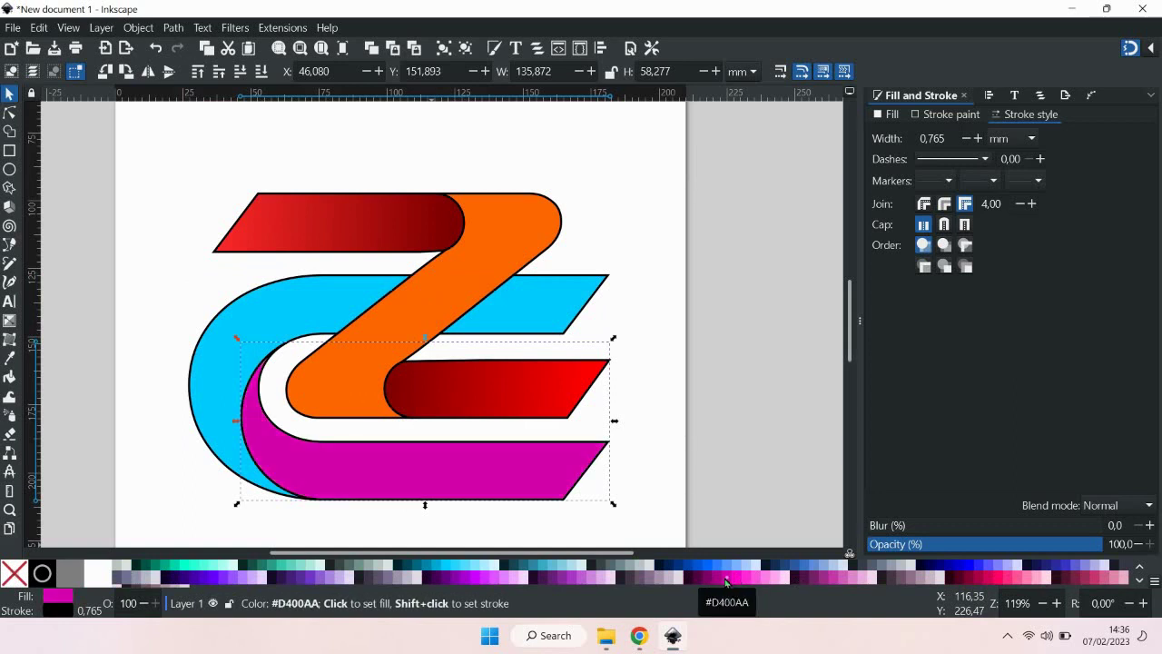
pyautogui.click(485, 578)
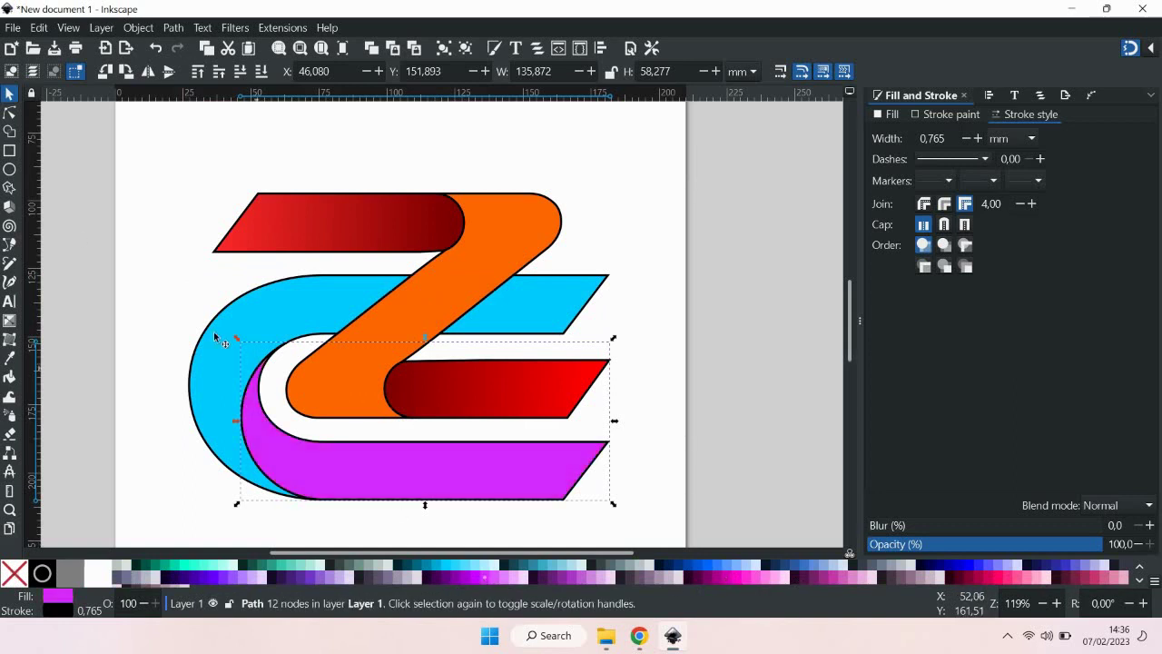
pyautogui.click(9, 321)
pyautogui.moveTo(495, 481)
pyautogui.mouseDown()
pyautogui.moveTo(526, 479)
pyautogui.moveTo(239, 474)
pyautogui.mouseUp()
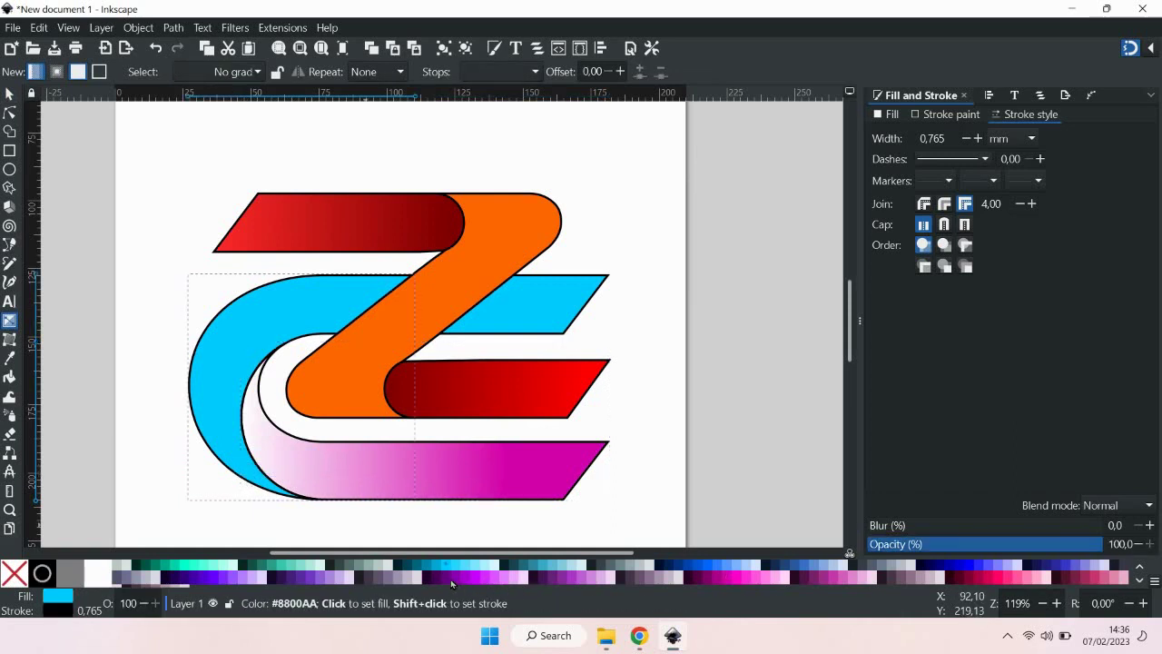
# - Undo a stray recolour, then set the inner C's gradient start to deep purple at its left edge
pyautogui.click(195, 577)
pyautogui.hotkey('ctrl', 'z')
pyautogui.click(450, 480)
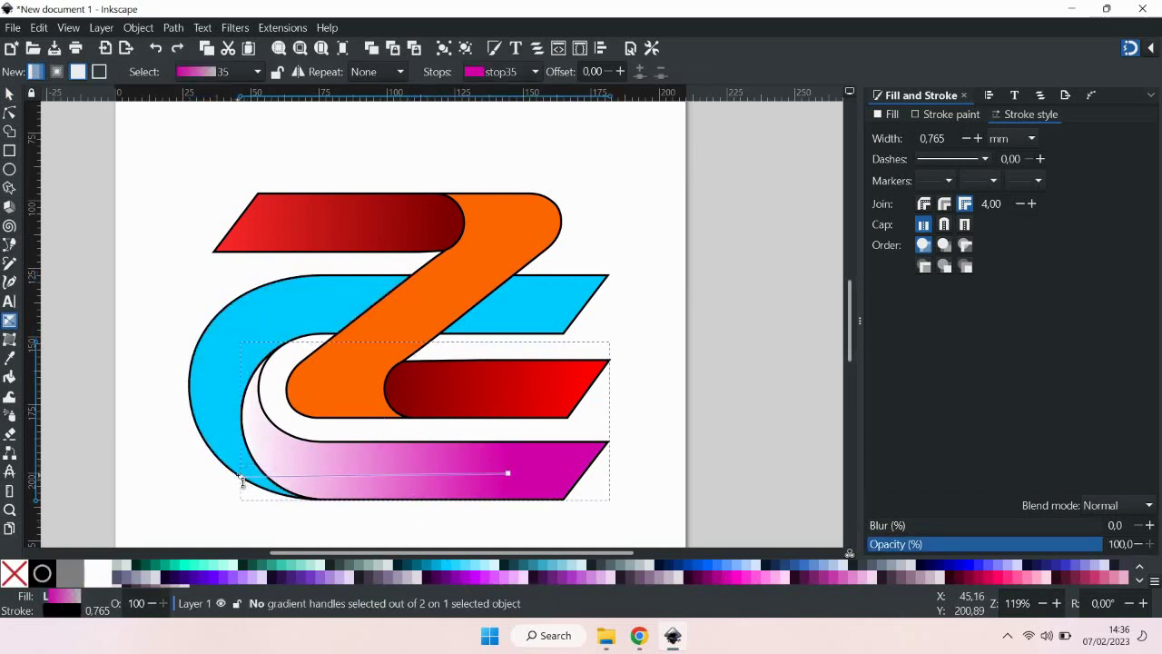
pyautogui.click(241, 481)
pyautogui.click(471, 486)
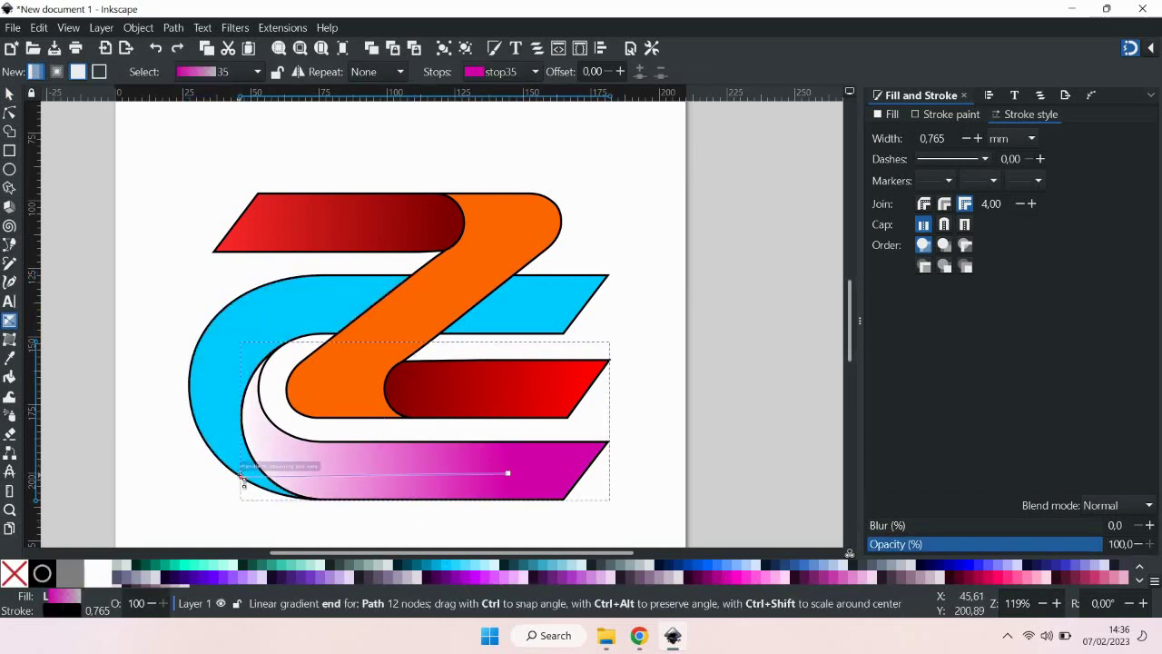
pyautogui.moveTo(241, 474); pyautogui.dragTo(261, 473)
pyautogui.click(552, 577)
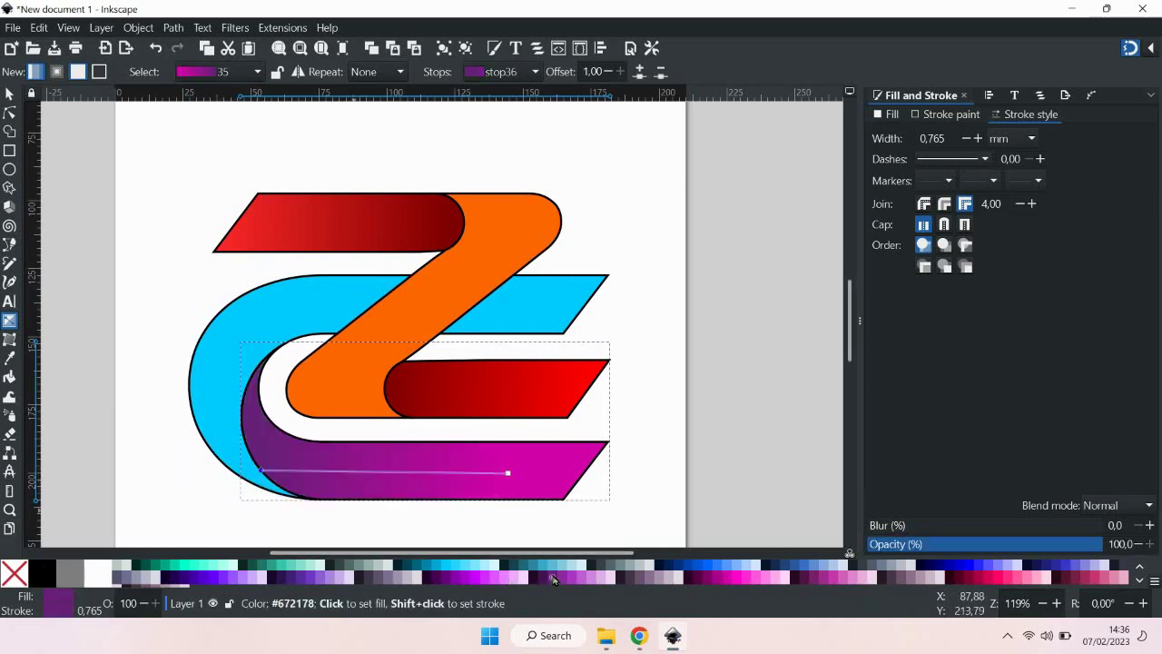
pyautogui.click(9, 94)
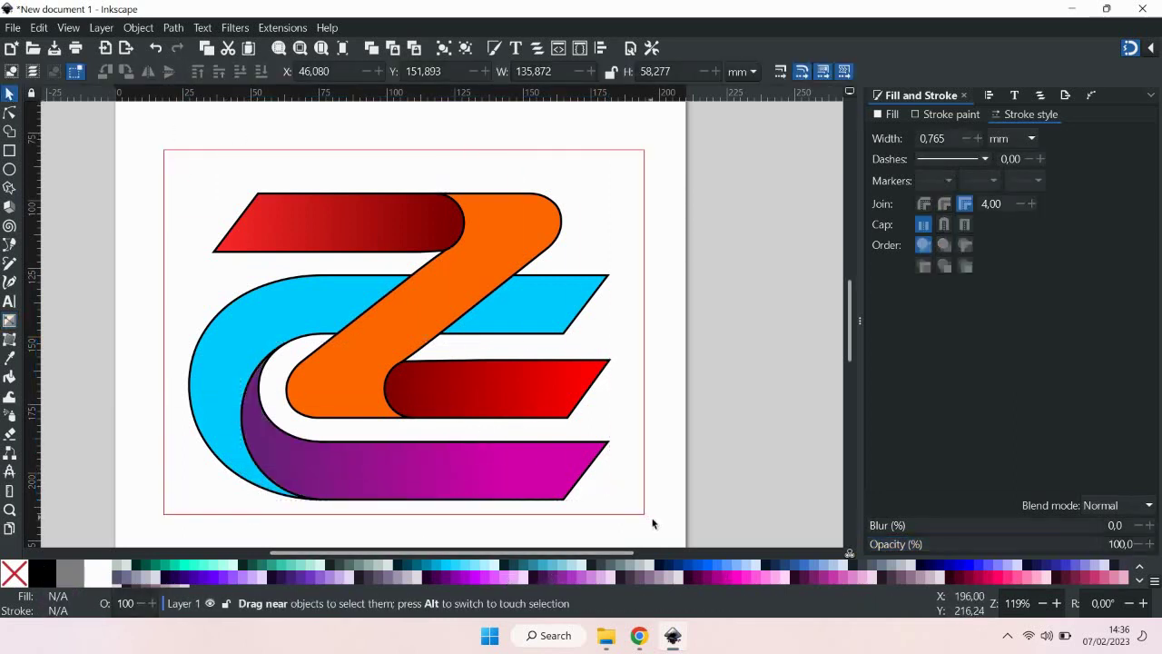
# - Select all six logo shapes and set their stroke to None, removing the black outlines
pyautogui.moveTo(163, 151); pyautogui.dragTo(654, 519)
pyautogui.rightClick(12, 573)
pyautogui.click(28, 519)
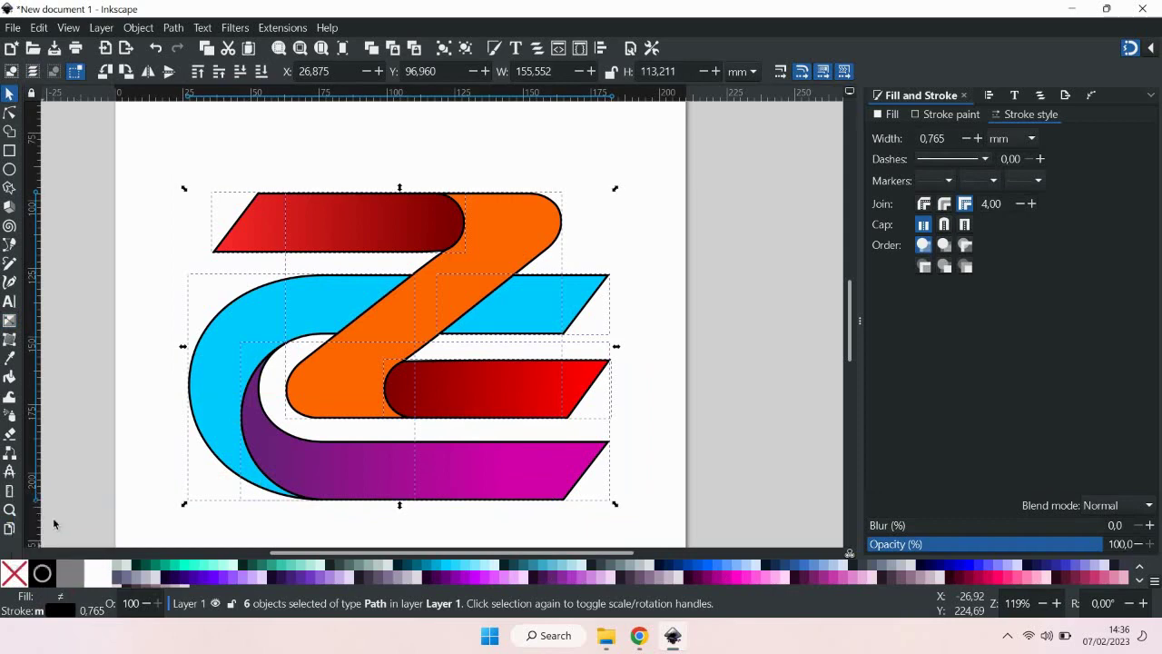
# - Group the six borderless shapes into a single logo group, then deselect it
pyautogui.rightClick(312, 285)
pyautogui.click(345, 509)
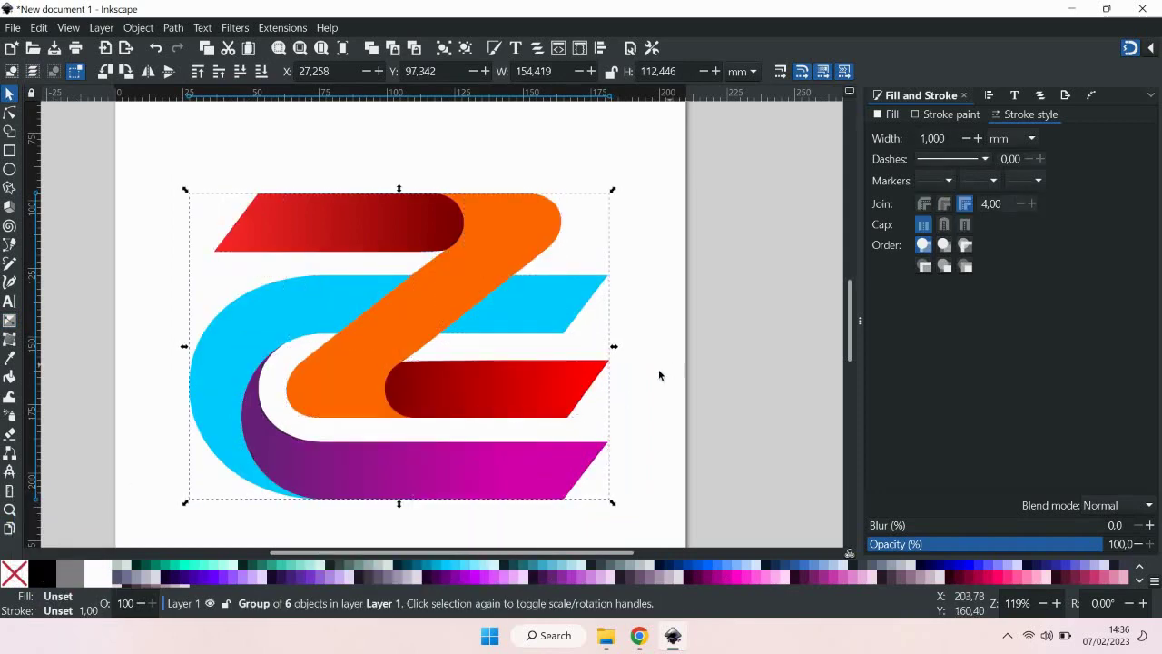
pyautogui.click(658, 368)
pyautogui.scroll(-2, 603, 396)
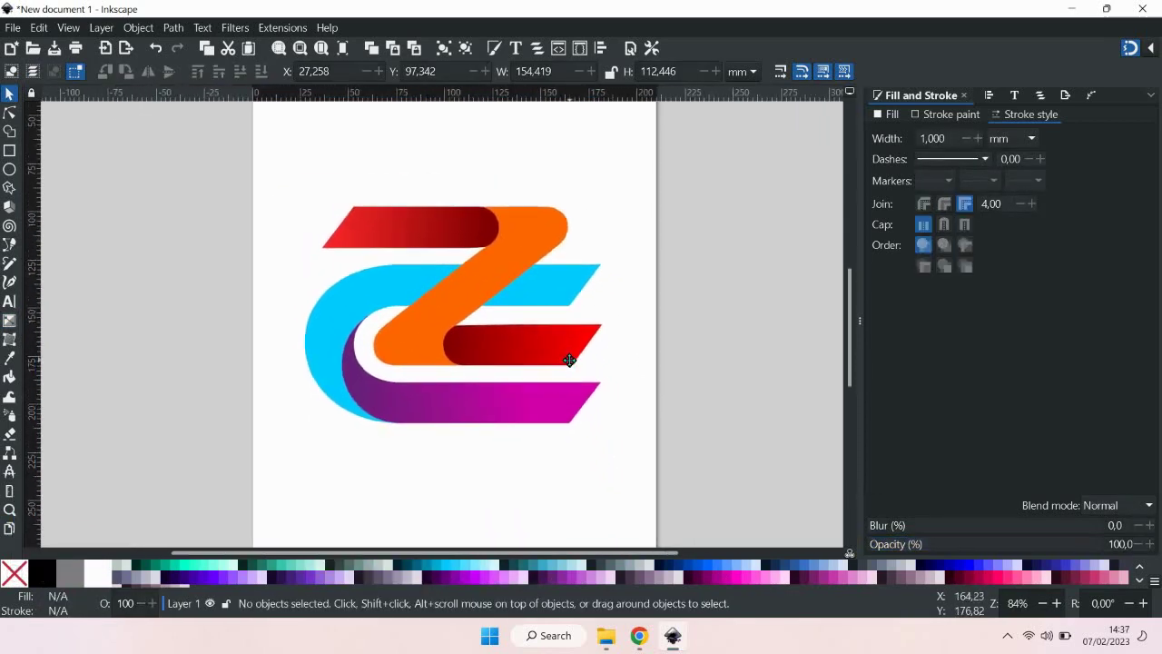